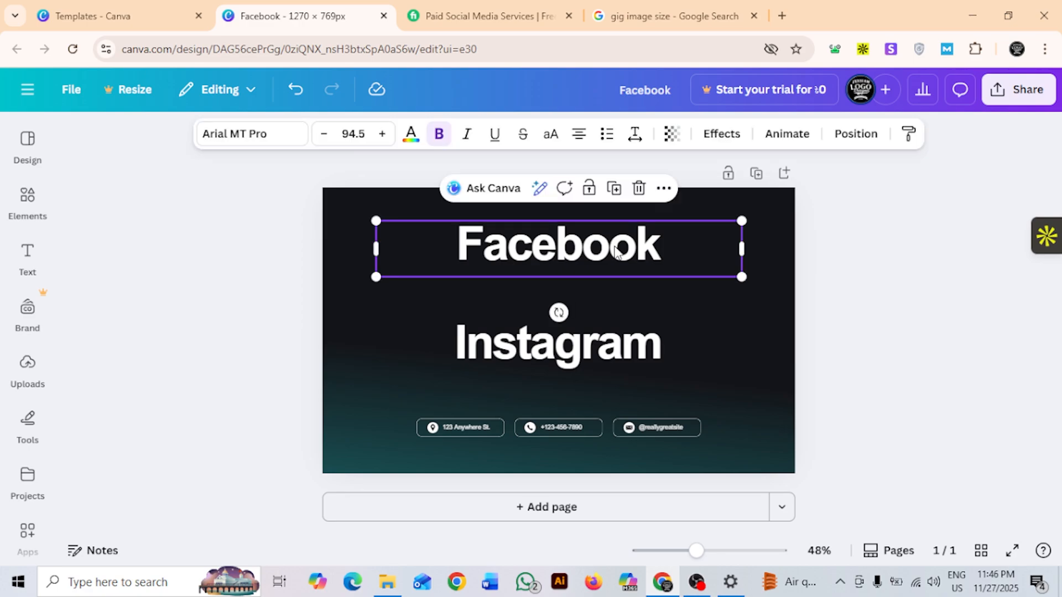
Move the Facebook heading slightly higher on the page
drag(597, 235, 598, 222)
click(620, 358)
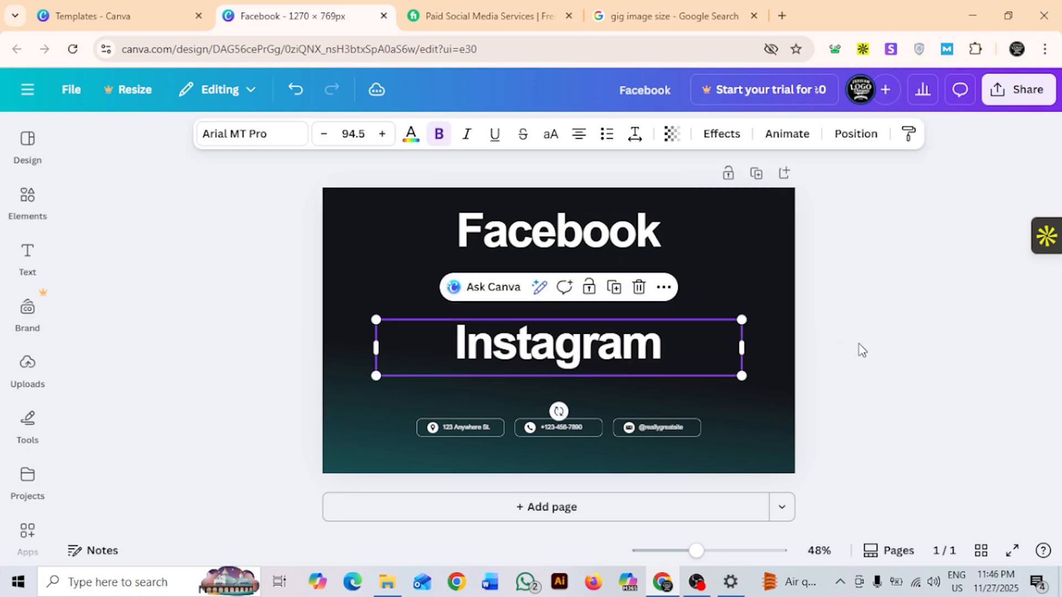
click(909, 334)
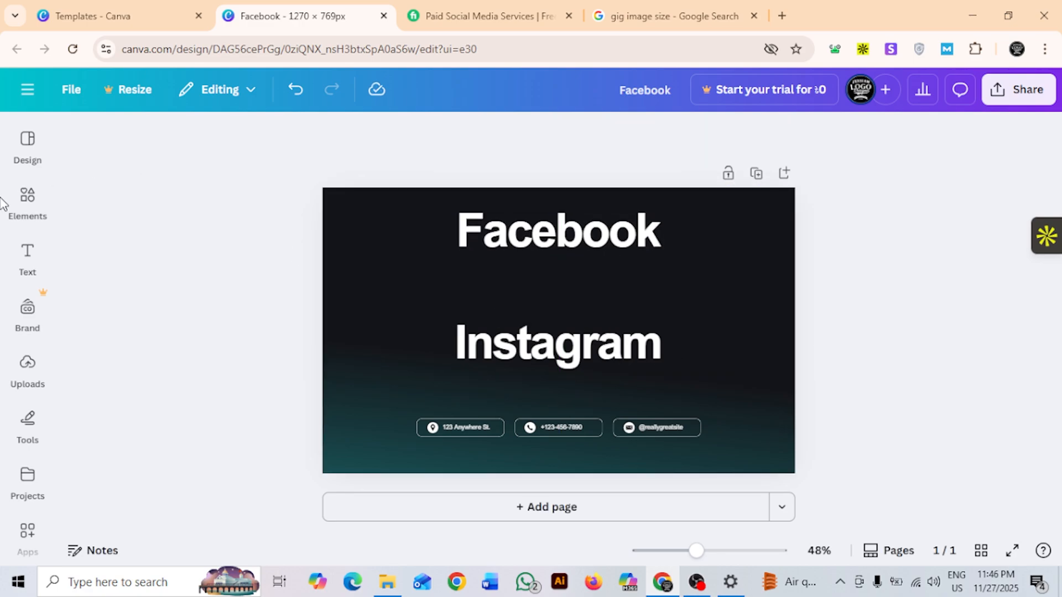
Add a rectangle from the shapes library and stretch it into a wide banner between the Facebook and Instagram headings
click(25, 210)
click(98, 249)
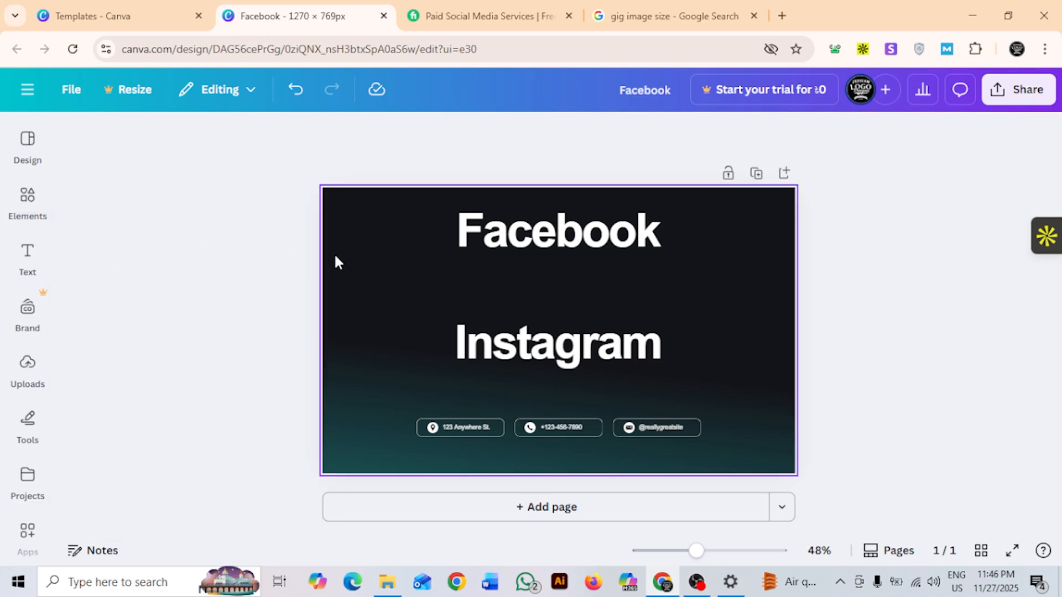
click(13, 216)
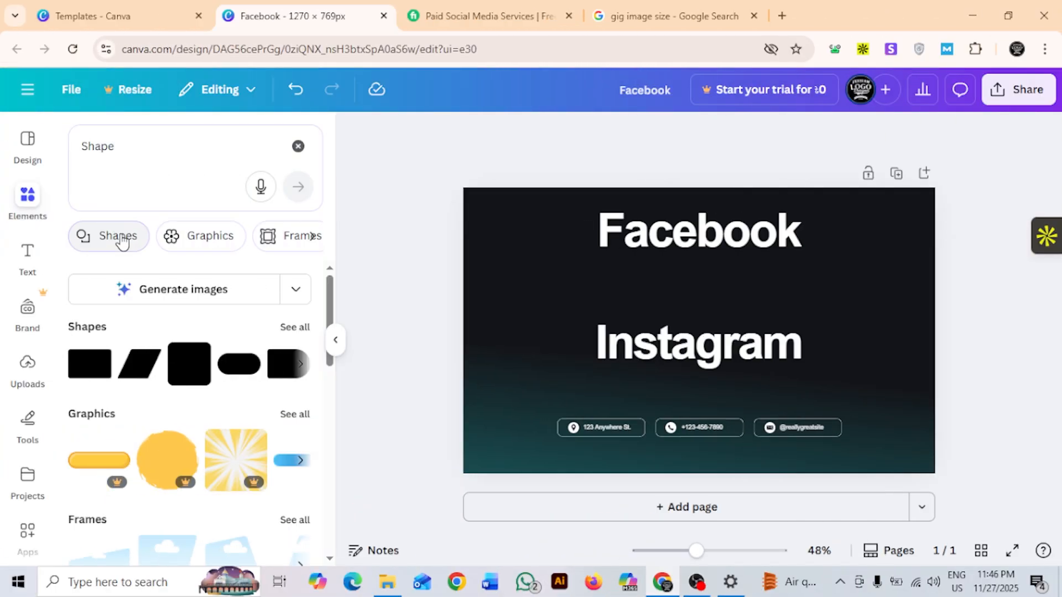
click(117, 241)
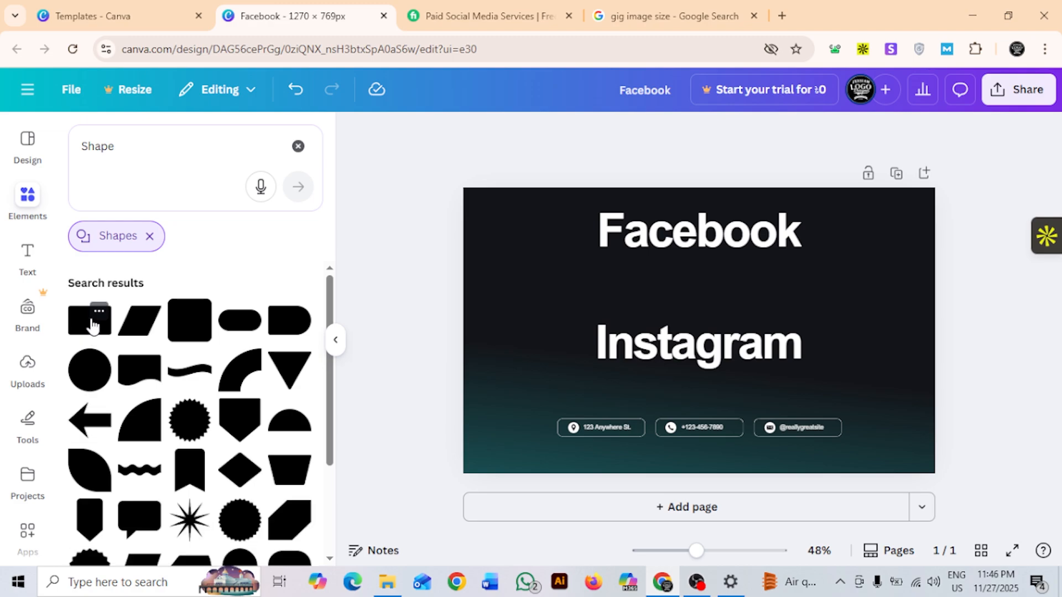
click(92, 332)
drag(699, 318, 841, 292)
drag(648, 292, 578, 290)
drag(801, 289, 789, 282)
Shift the Instagram heading slightly down to make room for the rectangle, and reselect the rectangle
click(748, 346)
drag(749, 346, 749, 357)
click(841, 289)
click(829, 297)
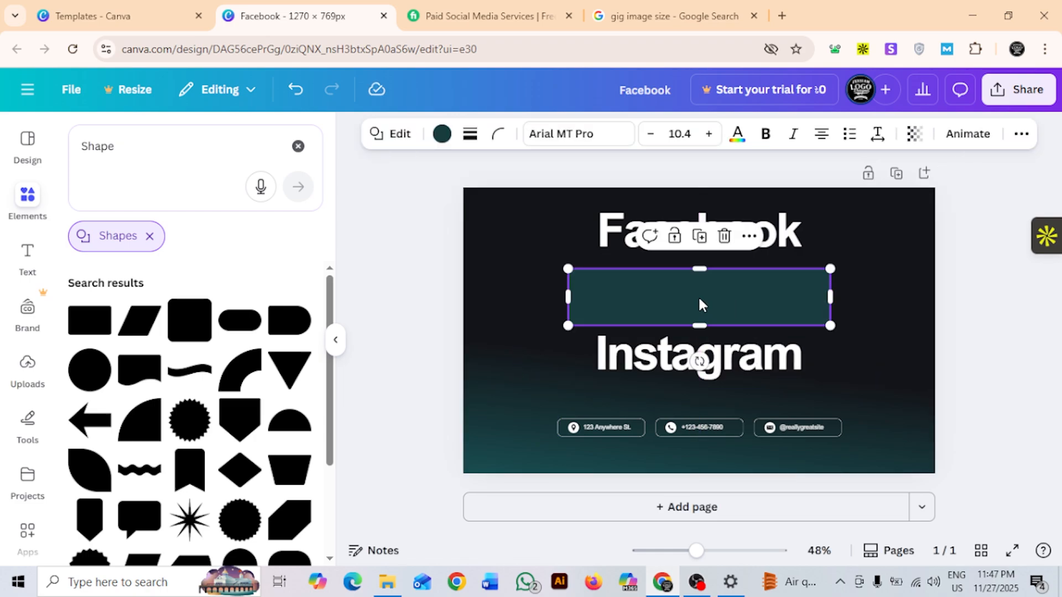
Check the Fiverr gig thumbnails for reference wording and enter "Meta Expert" inside the rectangle in the Canva design
click(503, 2)
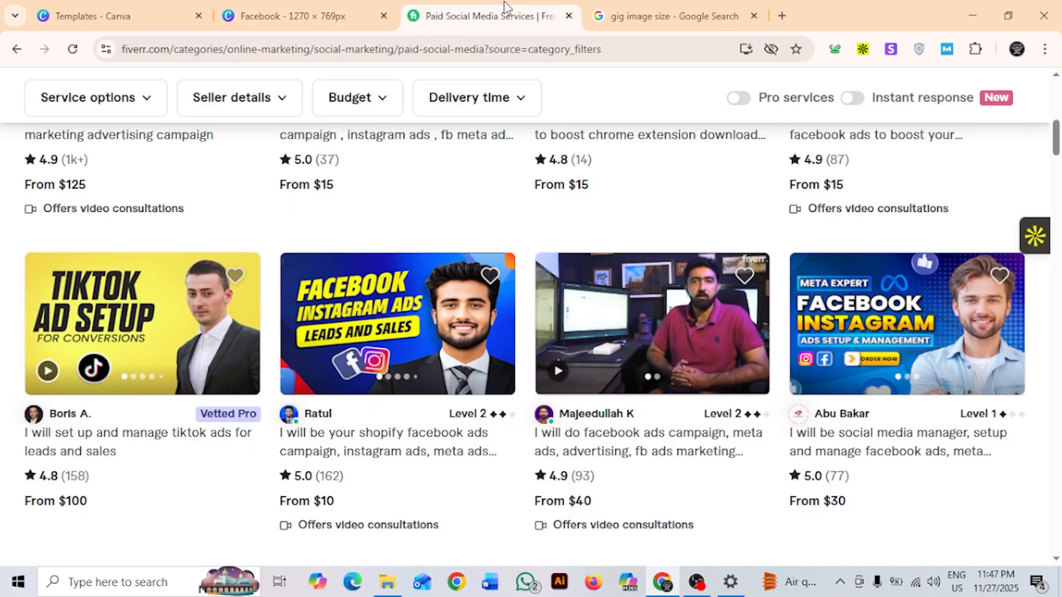
click(345, 6)
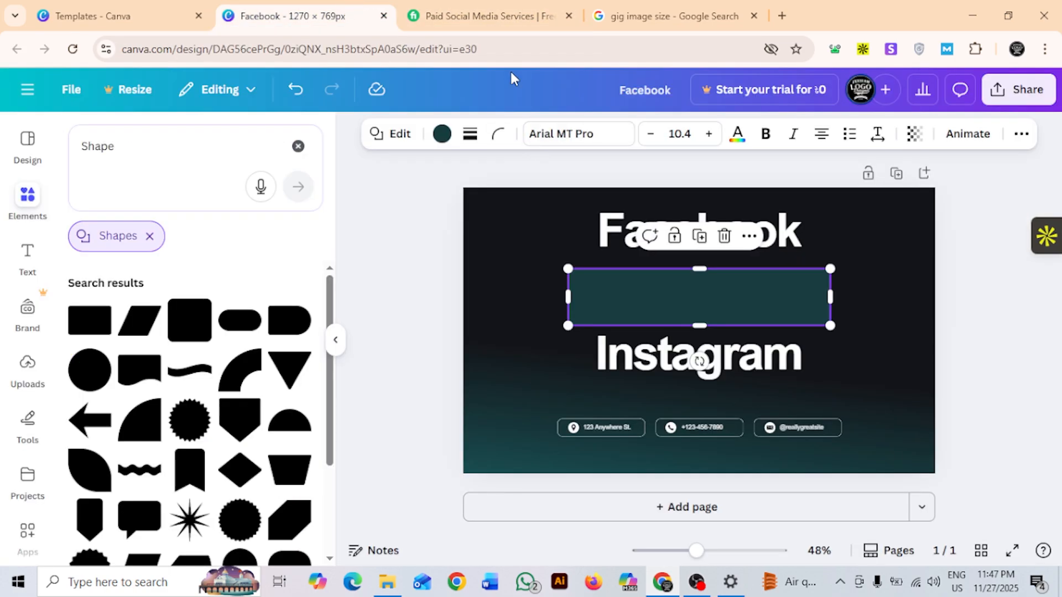
click(498, 14)
click(331, 4)
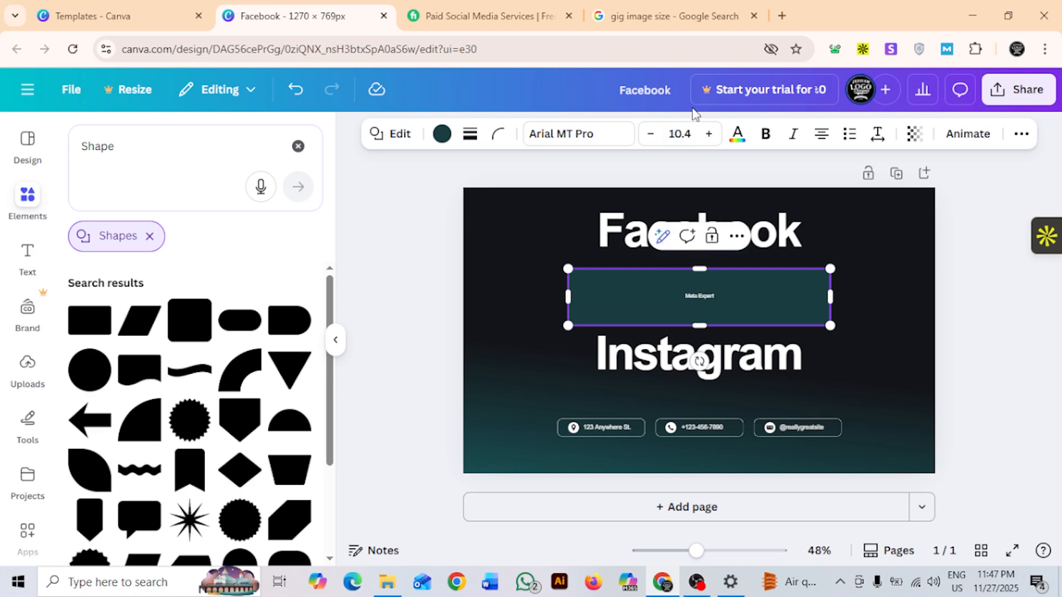
Increase the font size of the Meta Expert text inside the rectangle to 89.4
click(708, 134)
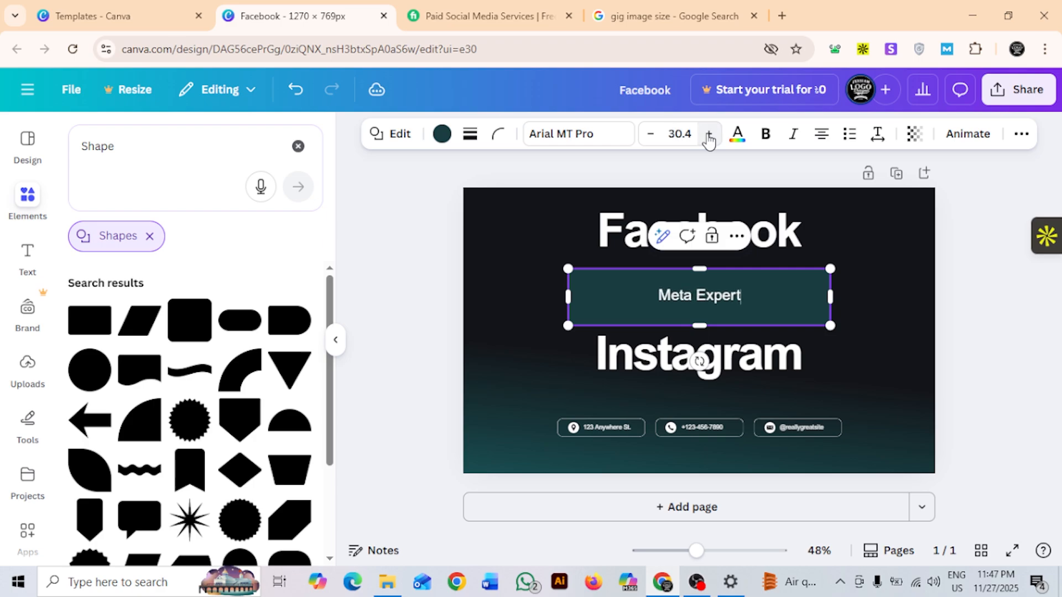
click(709, 135)
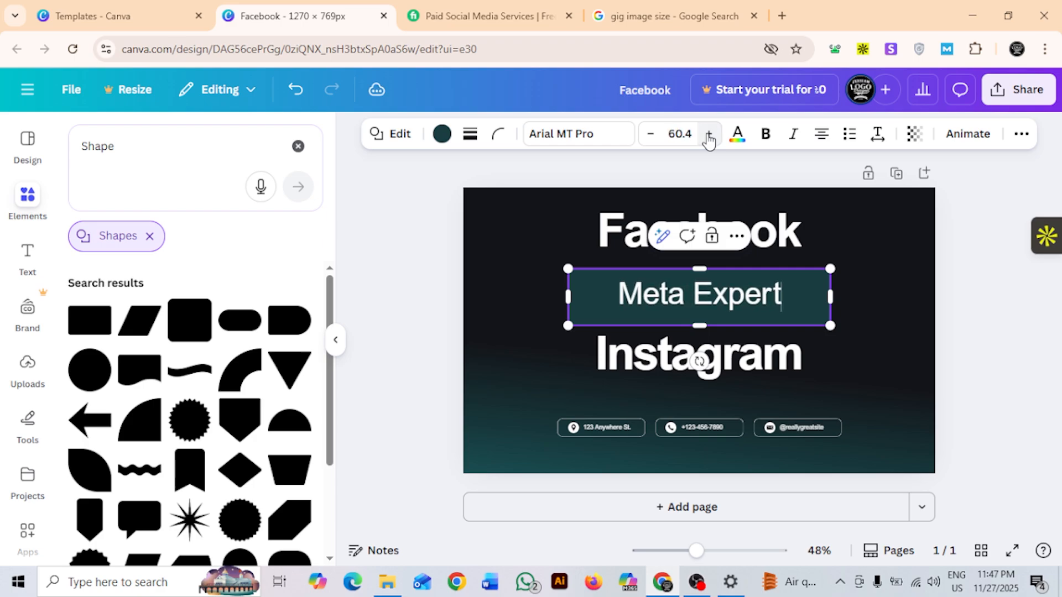
click(708, 135)
click(708, 135)
click(708, 134)
click(708, 134)
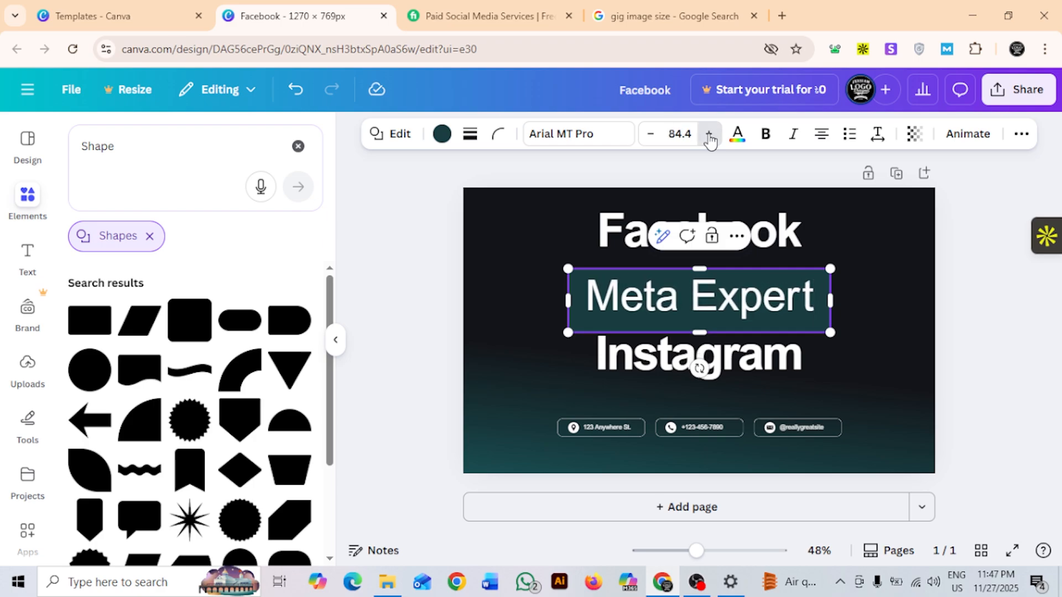
click(708, 134)
click(708, 134)
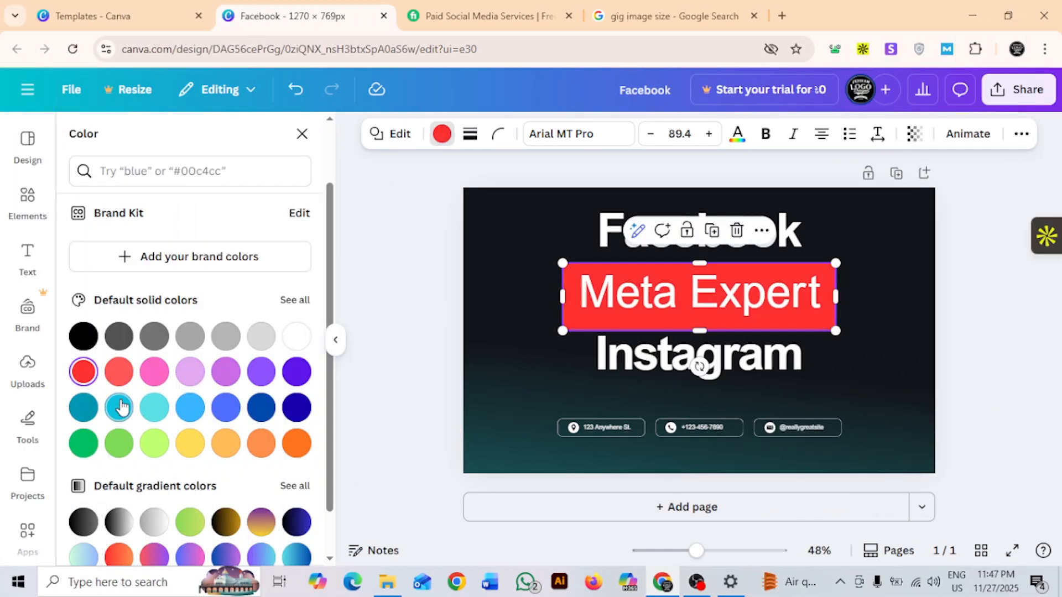
Fill the rectangle with a light grey solid colour
click(190, 335)
click(226, 335)
scroll(244, 348, down, 1)
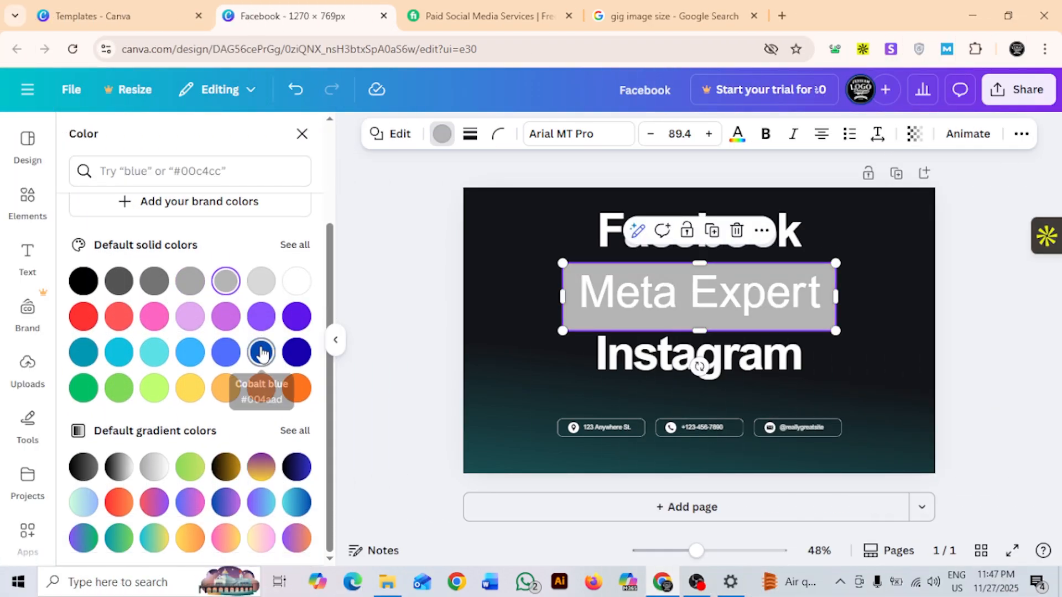
Make the rectangle's Meta Expert text bold and cycle its alignment back to centred
click(766, 134)
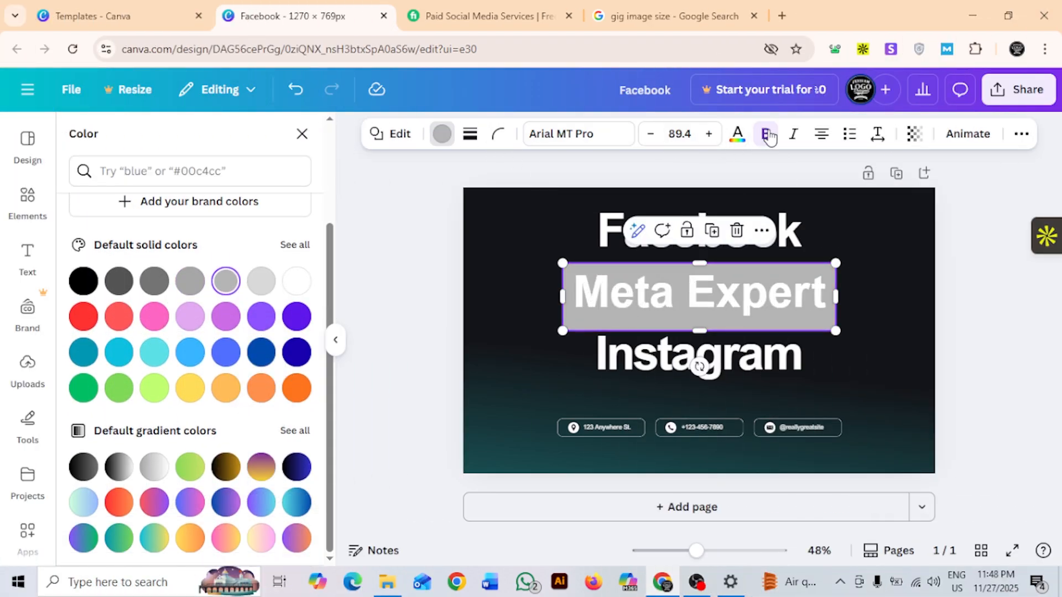
drag(698, 330, 698, 327)
mouse_move(700, 264)
mouse_down()
mouse_move(709, 254)
mouse_move(707, 265)
mouse_up()
click(826, 141)
click(824, 141)
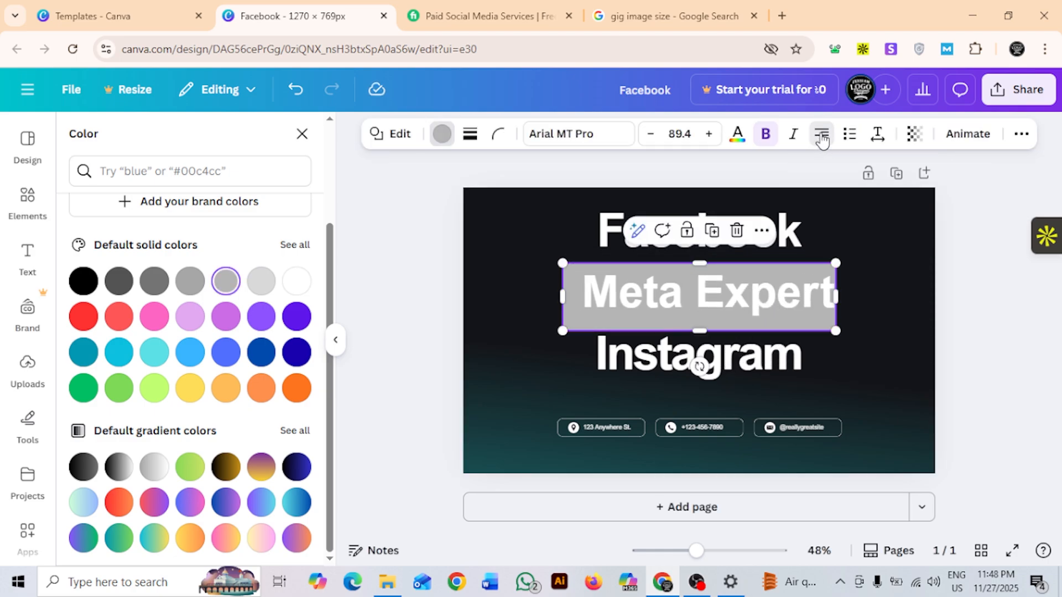
click(822, 141)
Try to reduce the rectangle's height and shift it slightly up toward the Facebook heading
drag(695, 327, 704, 318)
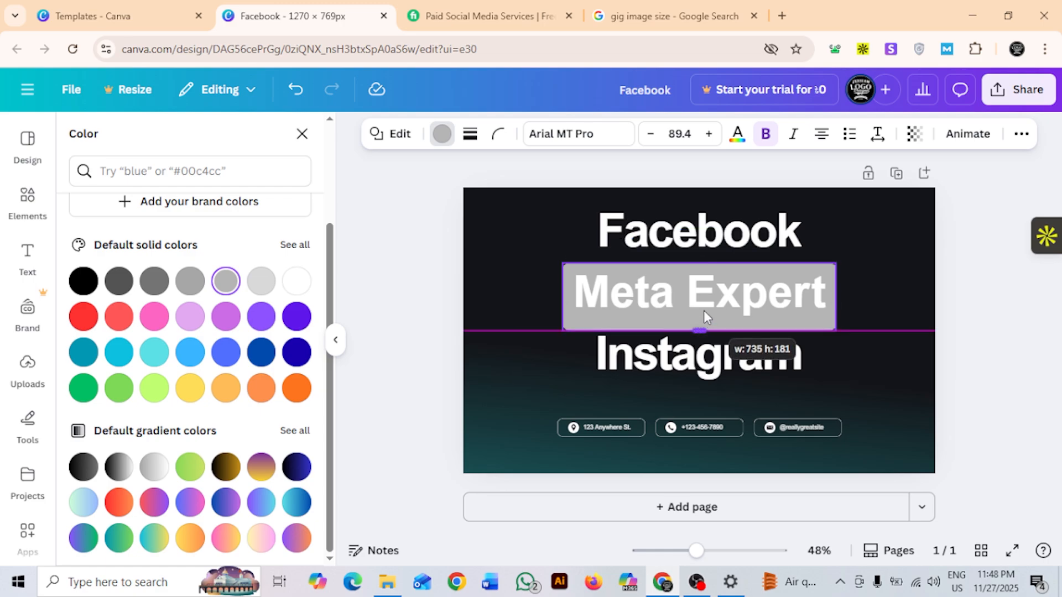
click(868, 284)
drag(825, 319, 843, 288)
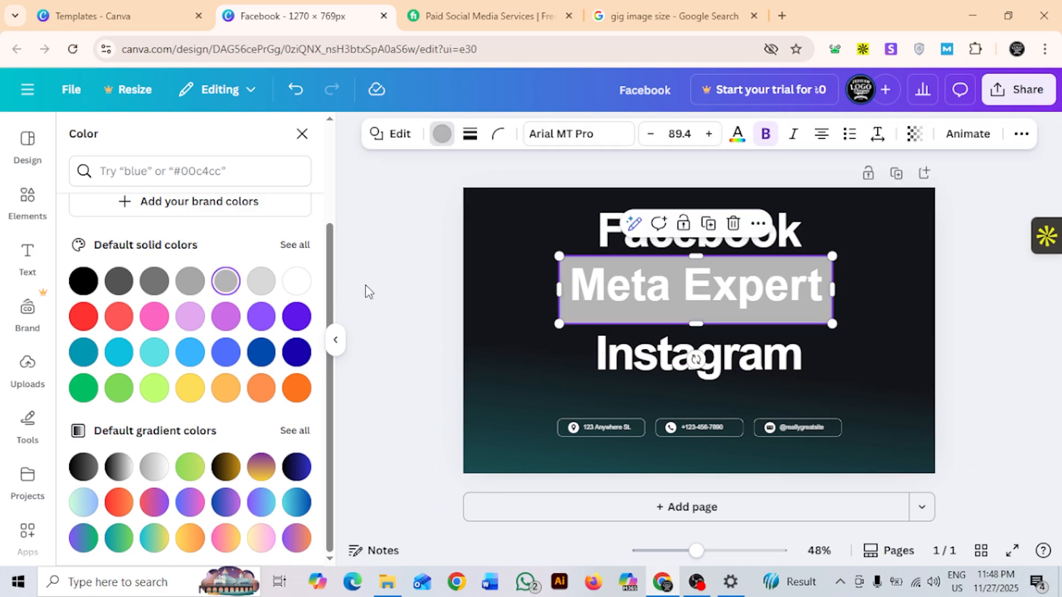
Apply the black-to-dark-blue gradient to all of the Meta Expert text
triple_click(622, 288)
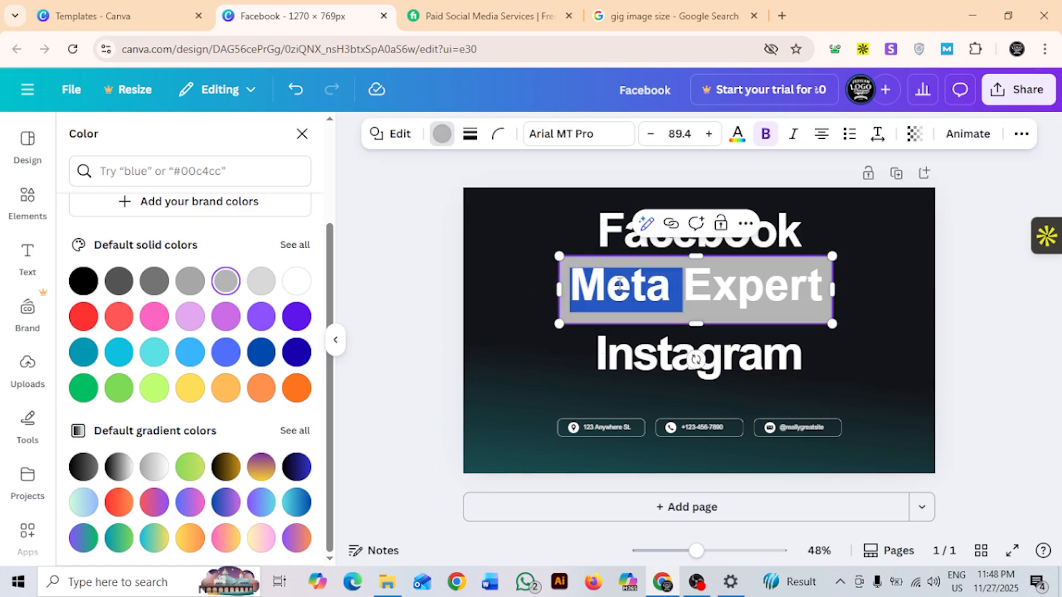
click(737, 134)
click(152, 244)
scroll(254, 442, down, 3)
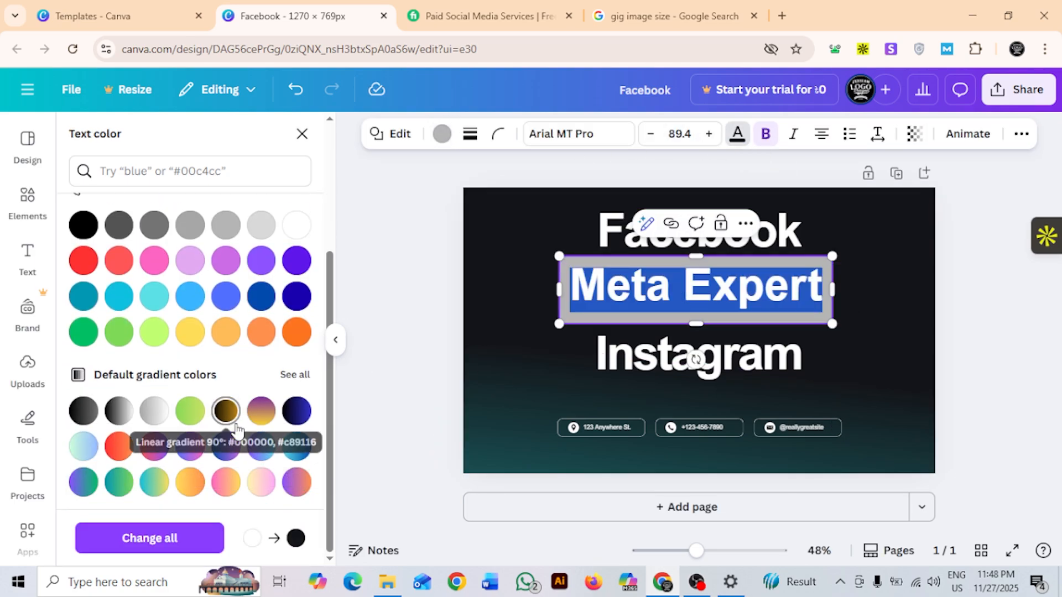
click(297, 412)
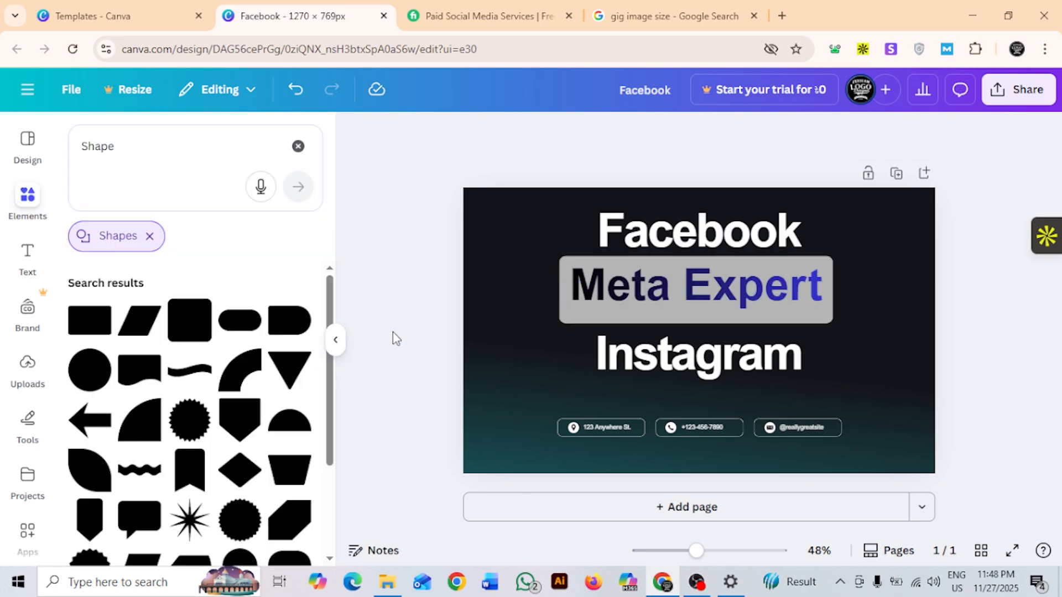
Remove the bold style from the Meta Expert text and colour it solid dark blue
click(766, 135)
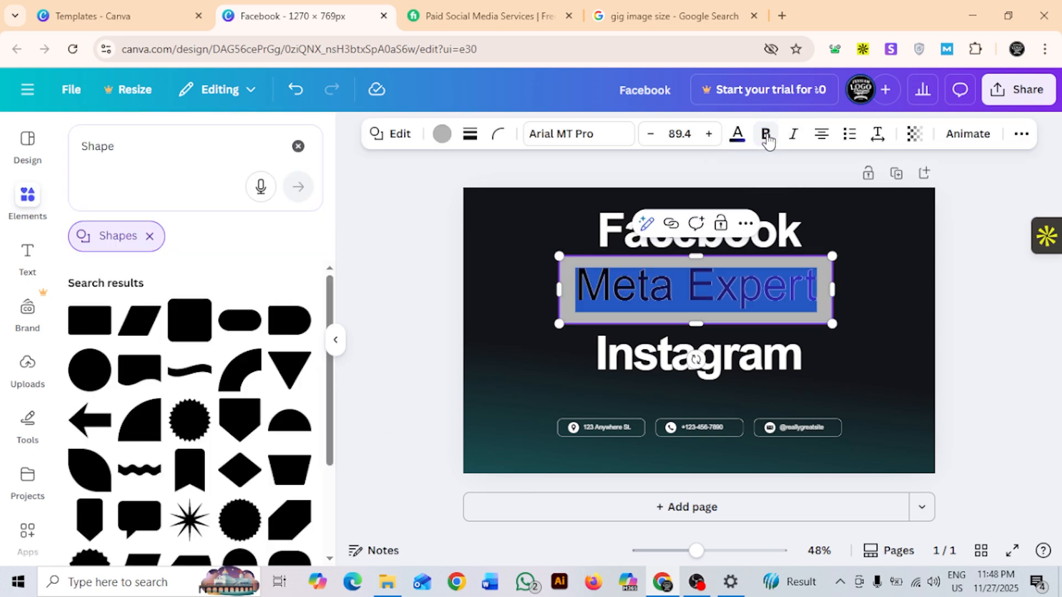
click(737, 135)
scroll(190, 408, down, 3)
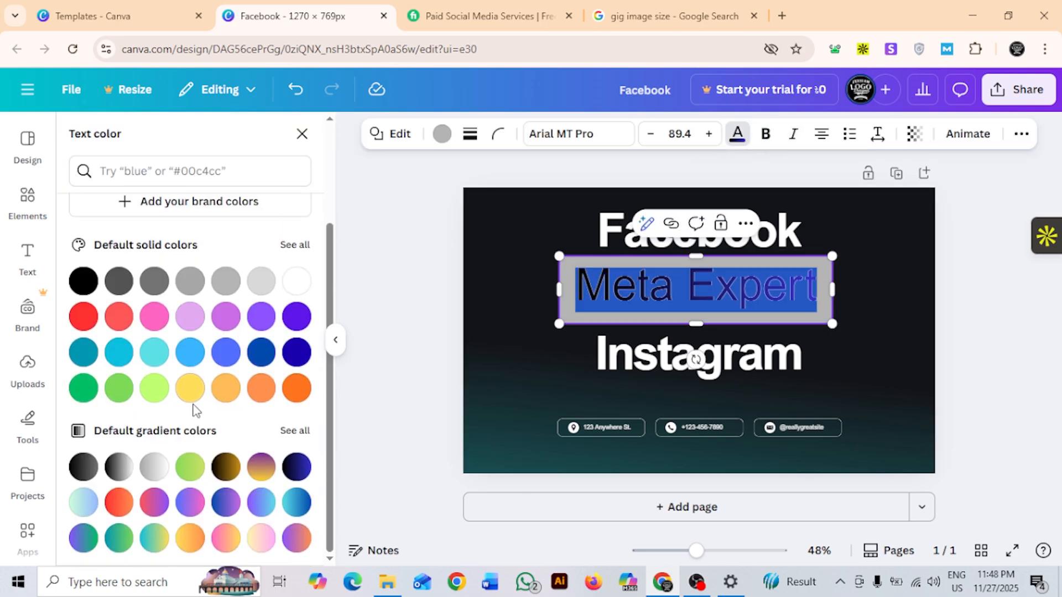
click(296, 352)
click(464, 303)
click(698, 286)
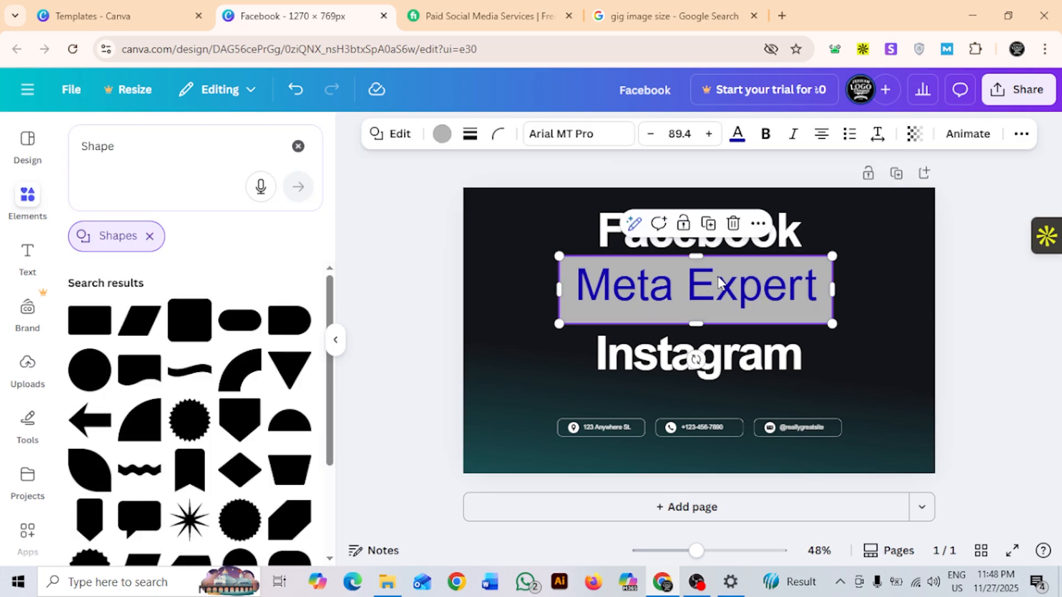
Delete the Meta Expert text from inside the rectangle
double_click(796, 293)
key(ctrl+a)
key(BackSpace)
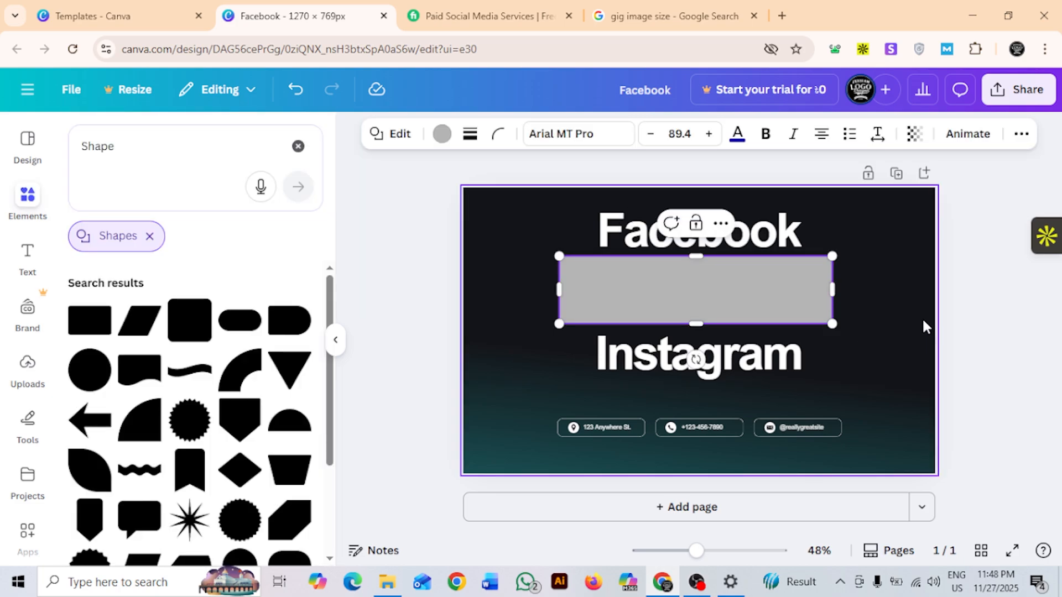
Centre the grey rectangle horizontally on the page and place it between the Facebook and Instagram headings
click(855, 309)
drag(828, 289, 829, 296)
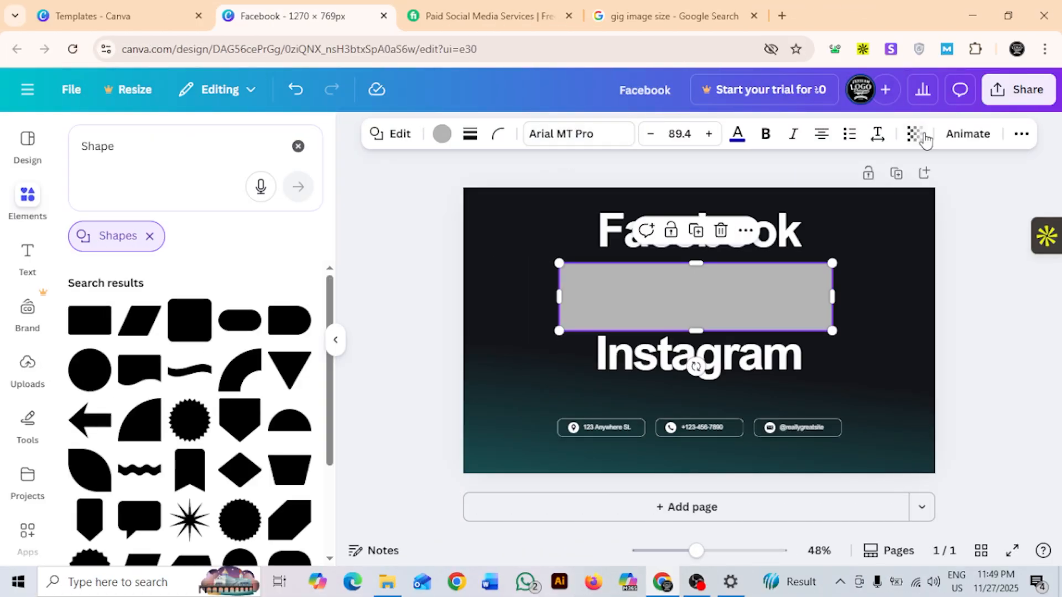
click(1020, 134)
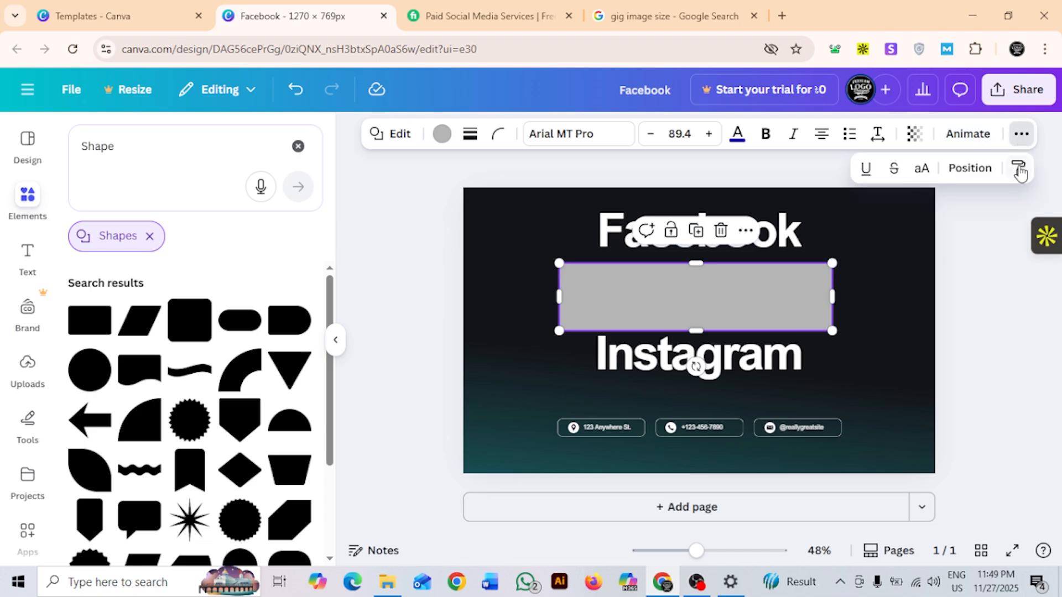
click(966, 171)
click(240, 363)
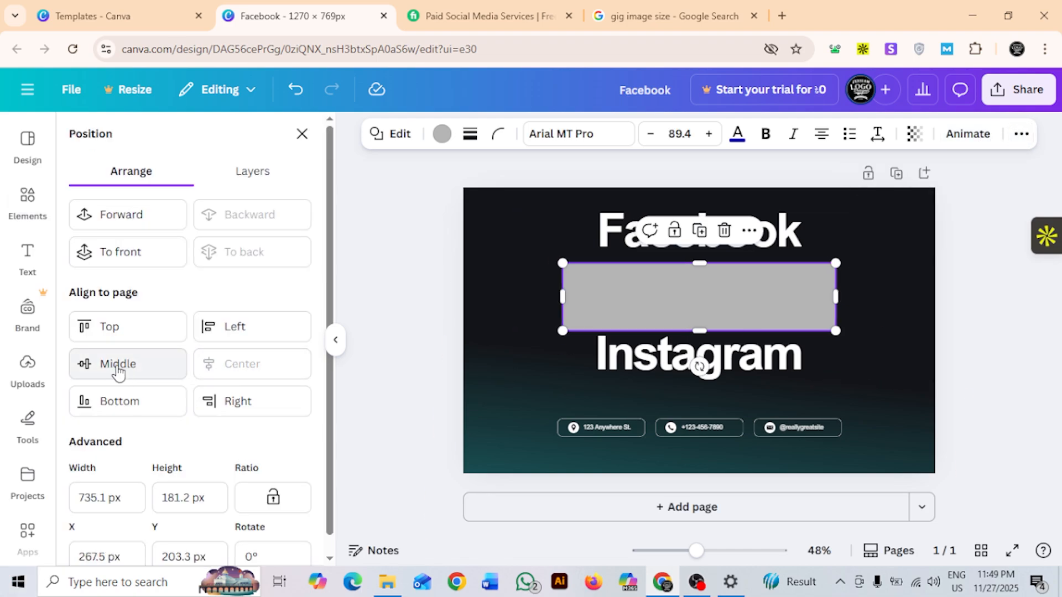
click(118, 365)
key(Escape)
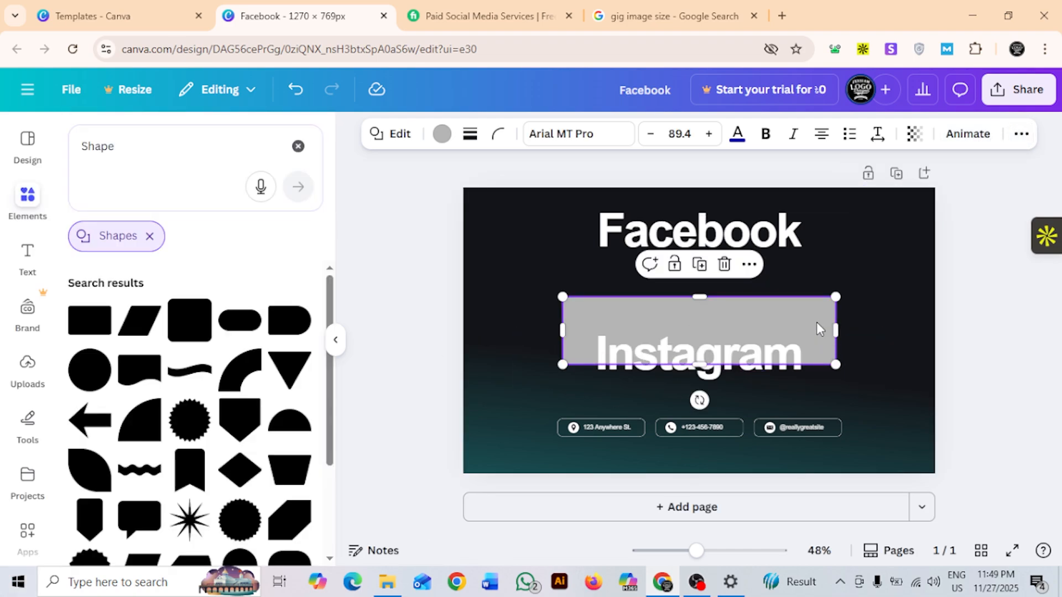
drag(791, 311, 789, 270)
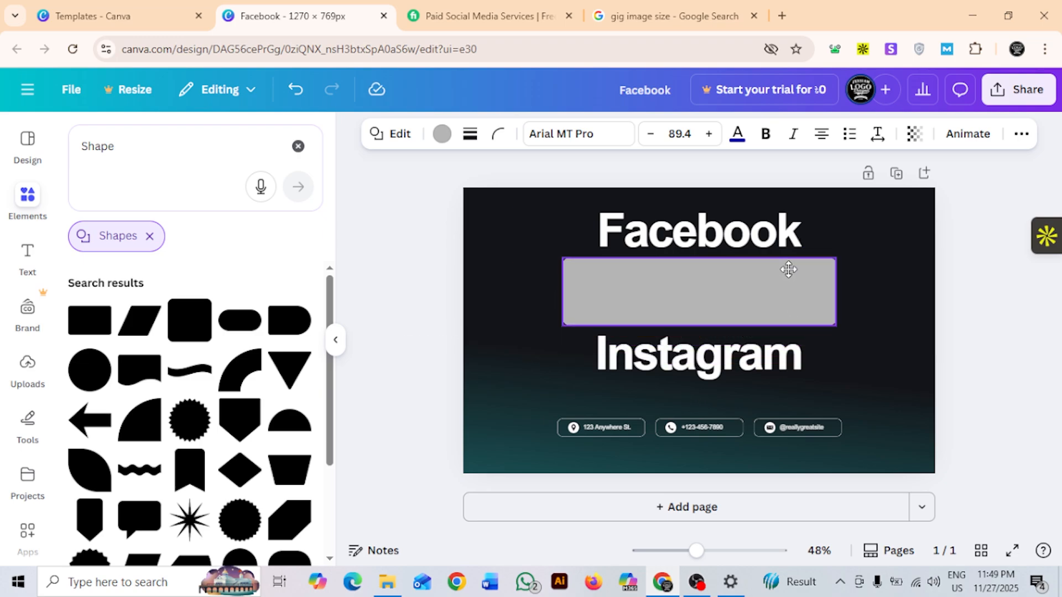
Add a separate text box reading "Meta Expert"
click(25, 258)
click(194, 198)
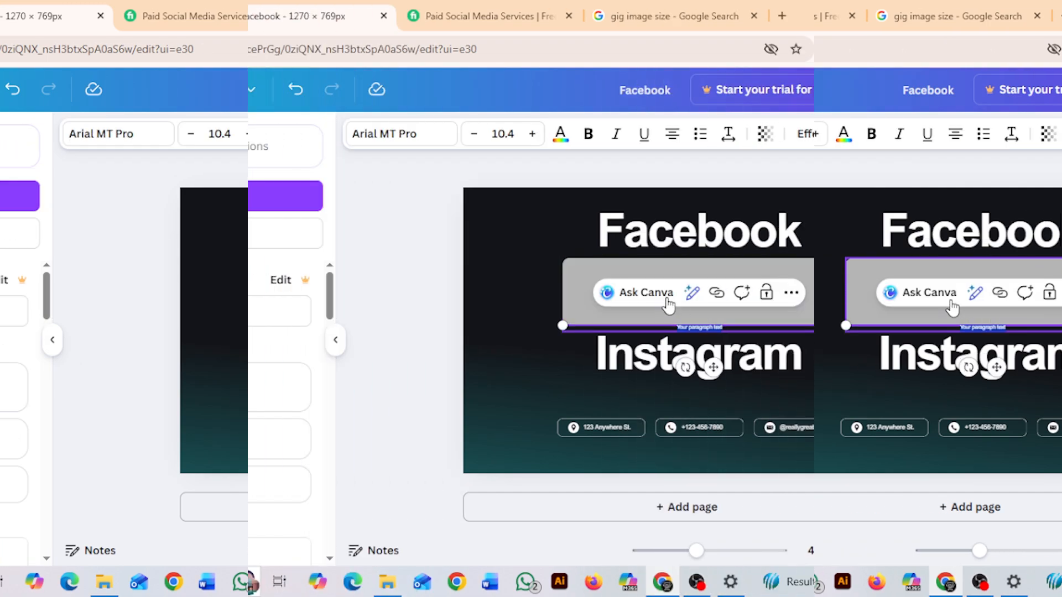
text(Meta Expert)
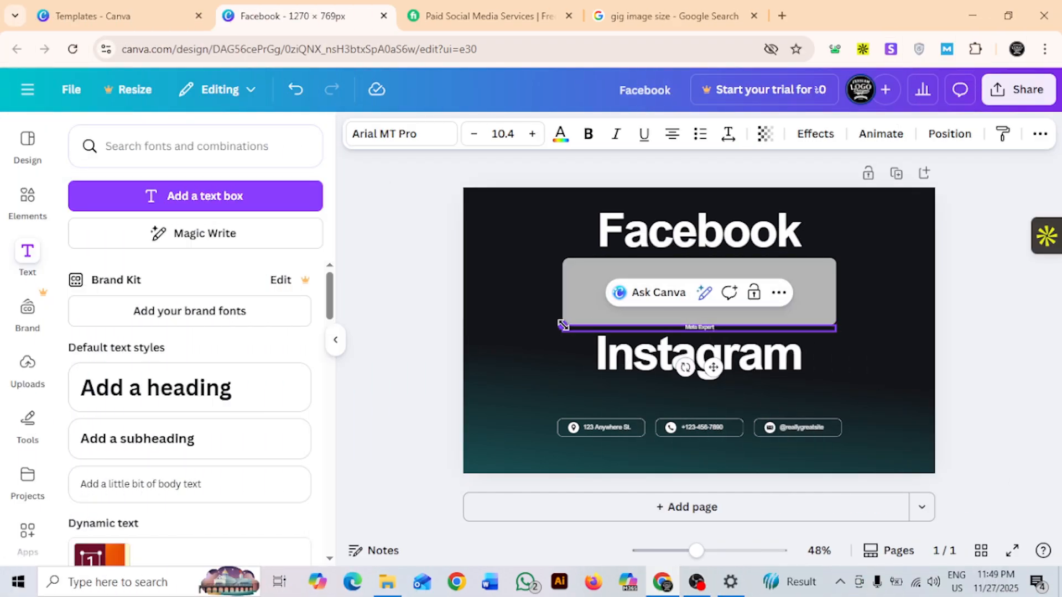
Enlarge the new Meta Expert text to font size 98.3 and make it bold
drag(562, 325, 540, 325)
click(535, 134)
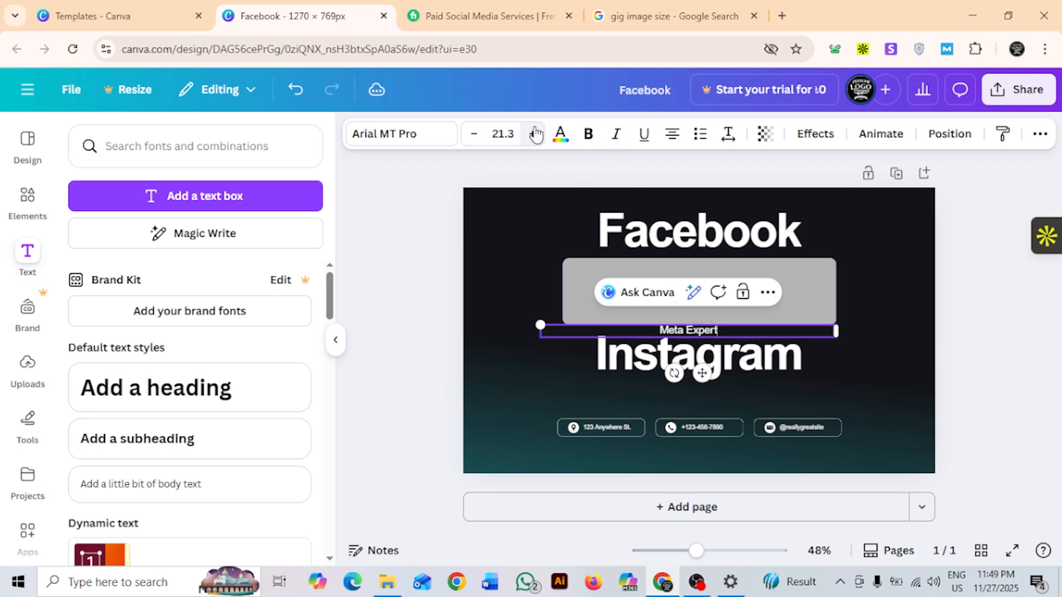
drag(535, 134, 536, 133)
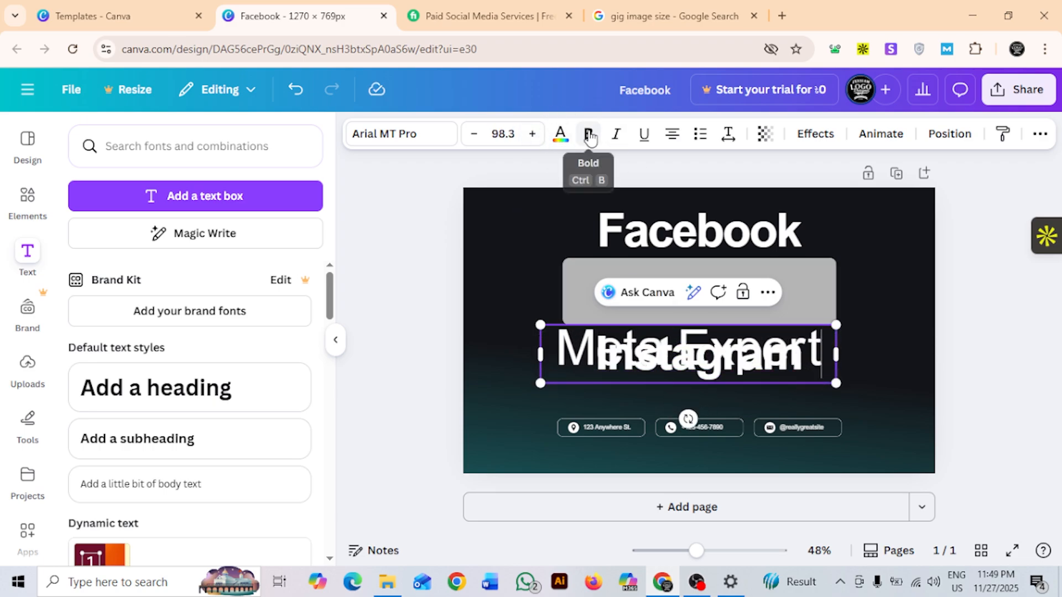
Move the Meta Expert text onto the grey rectangle, reduce it to font size 88.6 and centre it there
click(802, 140)
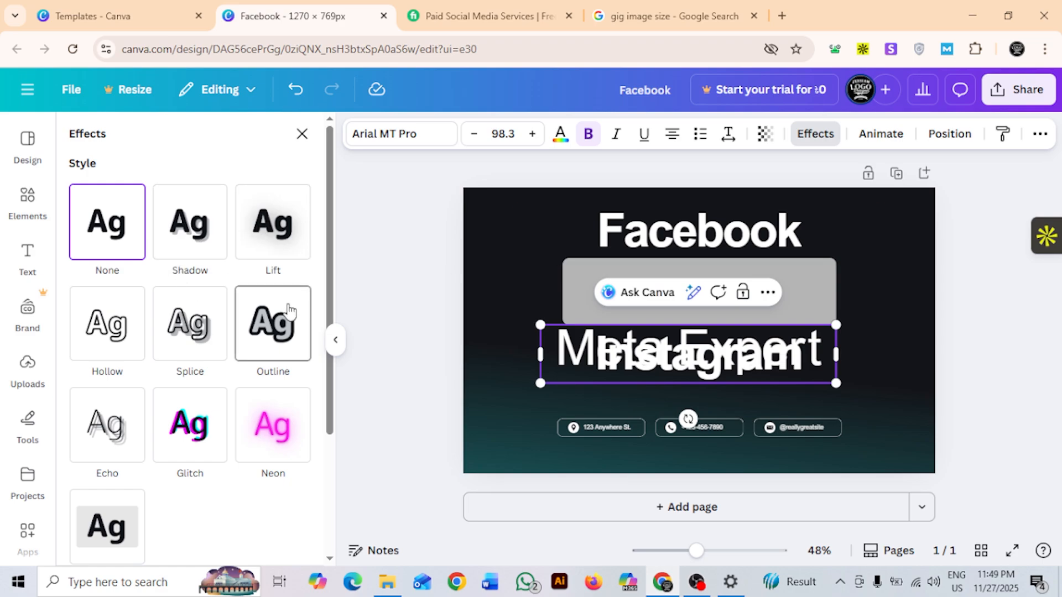
drag(664, 354, 675, 295)
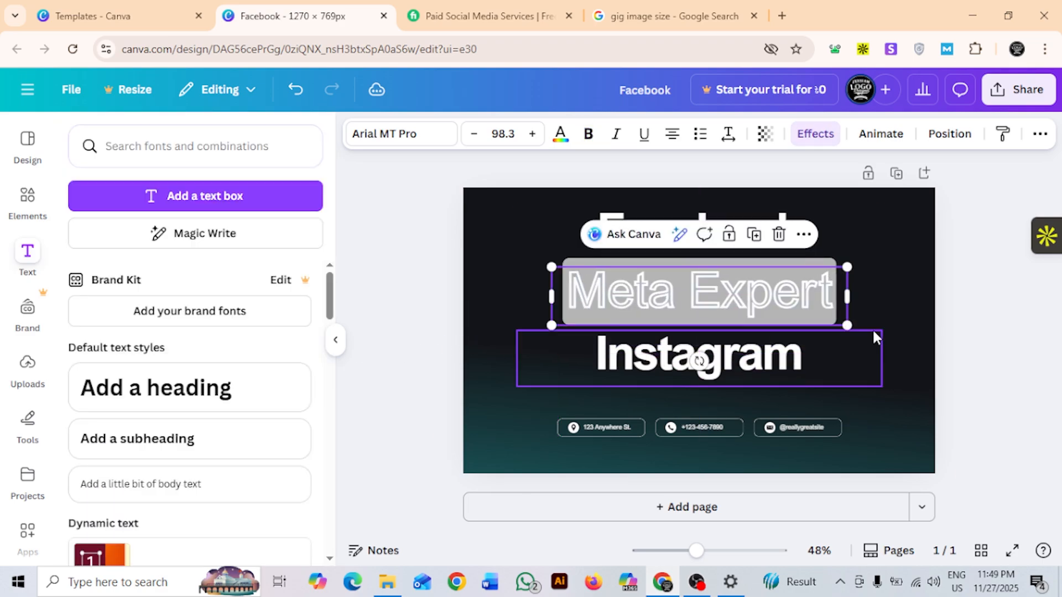
drag(847, 324, 815, 322)
drag(700, 297, 714, 295)
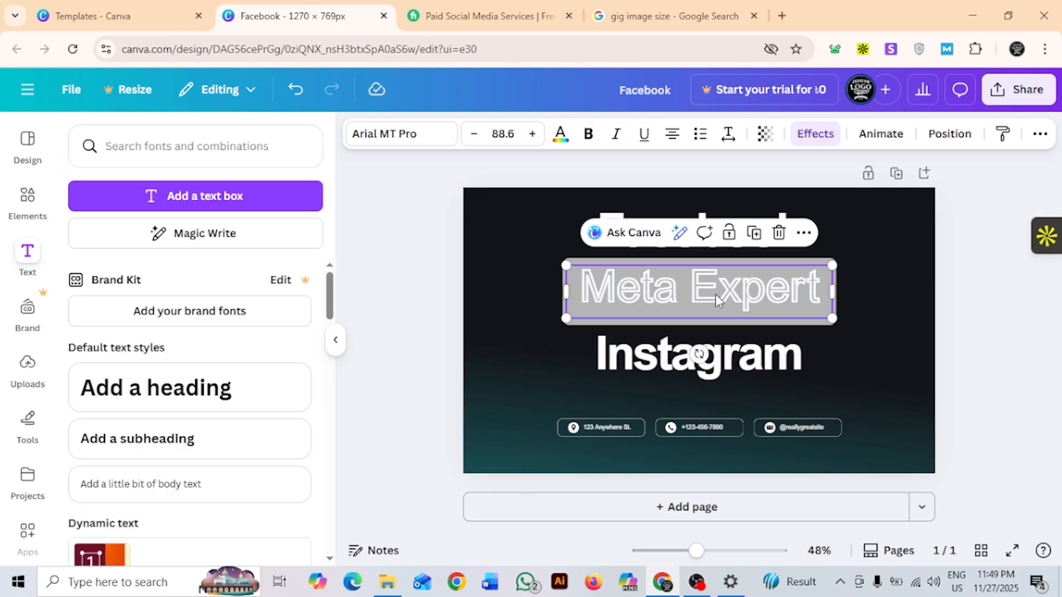
Apply the Lift effect to the Meta Expert text and make it bold
click(814, 138)
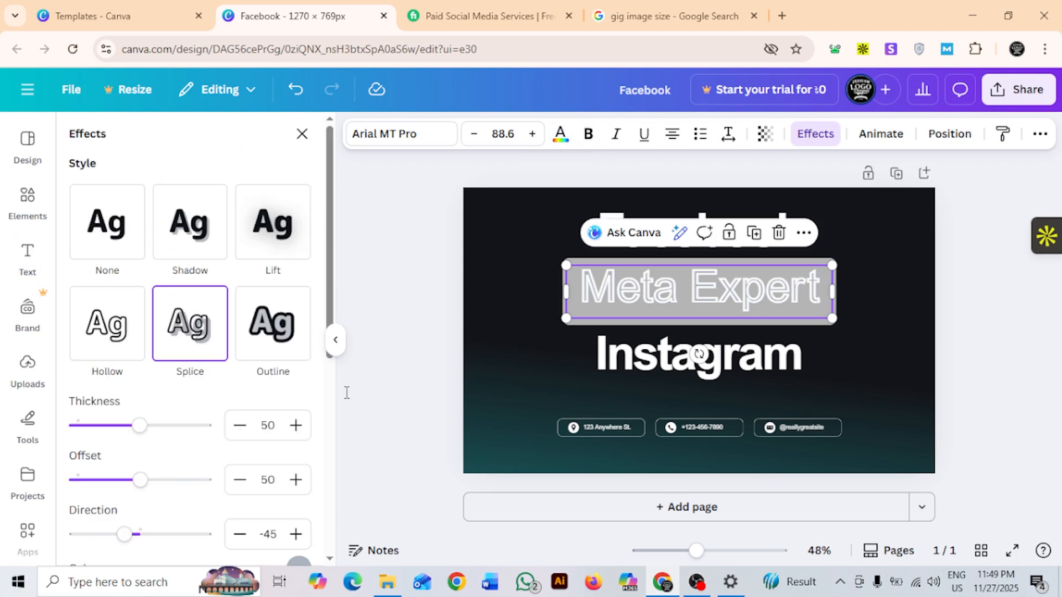
click(293, 227)
click(587, 134)
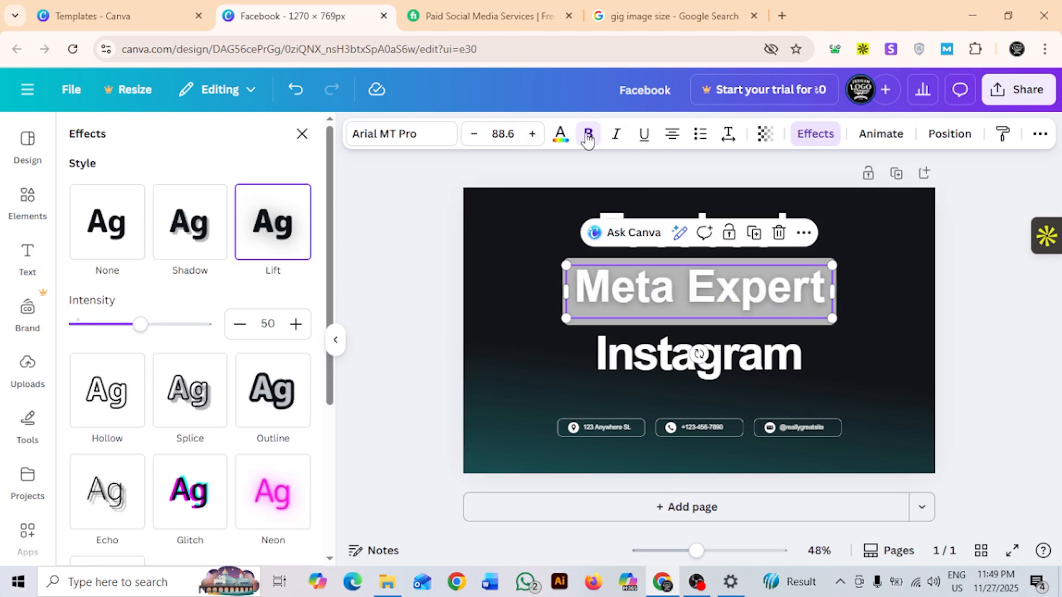
click(847, 318)
click(816, 323)
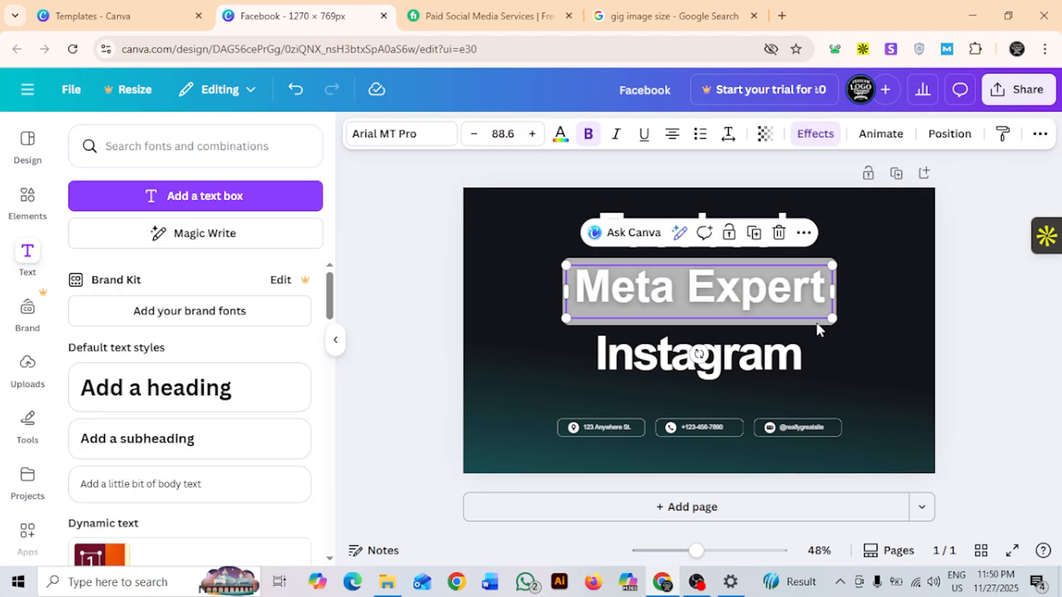
Fill the rectangle behind Meta Expert with the default gradient running from light turquoise to dark blue
click(616, 253)
click(693, 291)
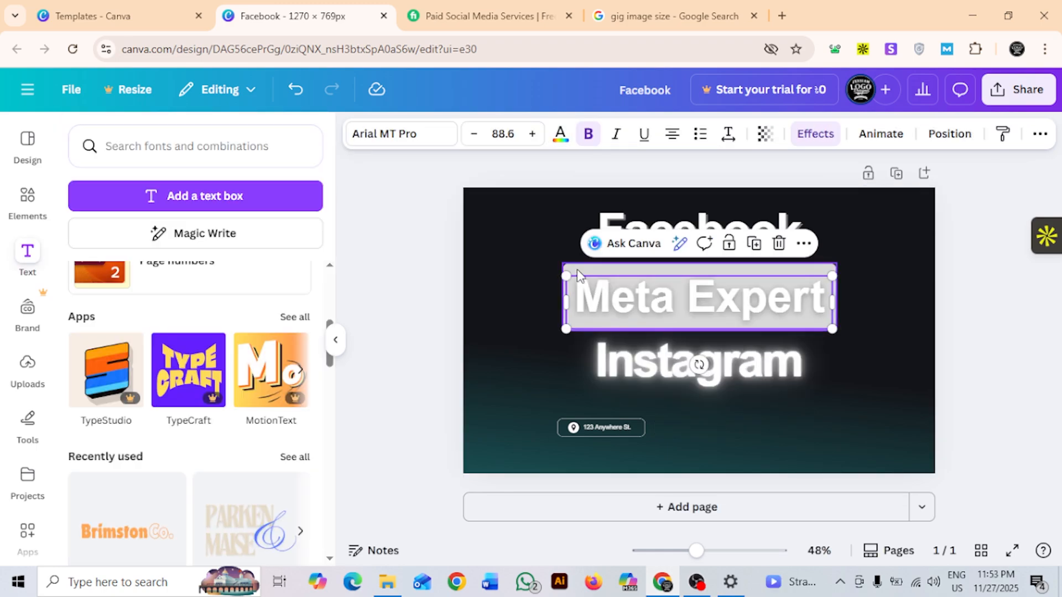
click(579, 275)
click(441, 134)
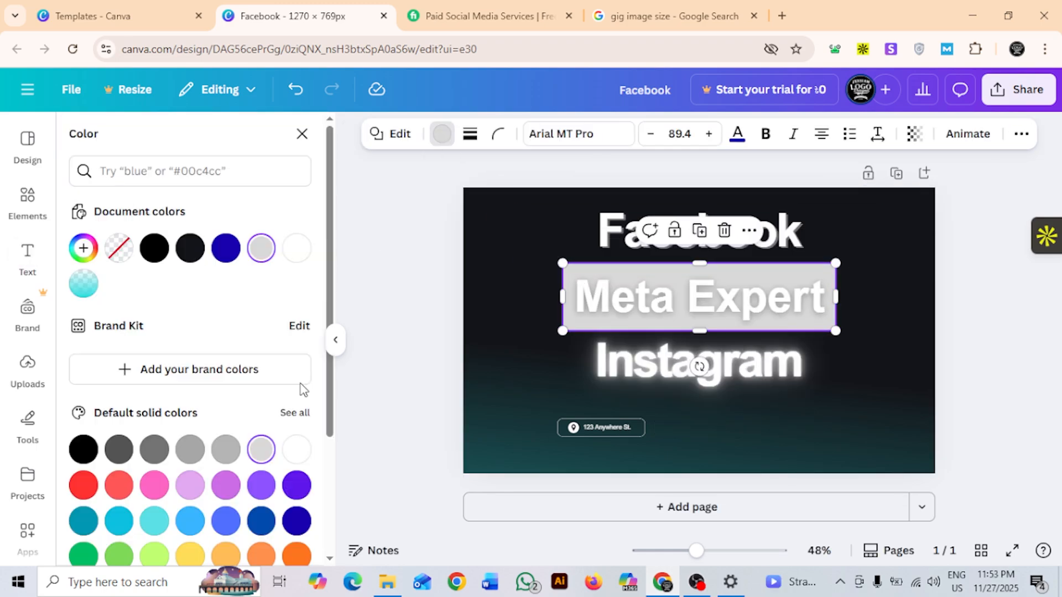
scroll(300, 387, down, 3)
click(190, 365)
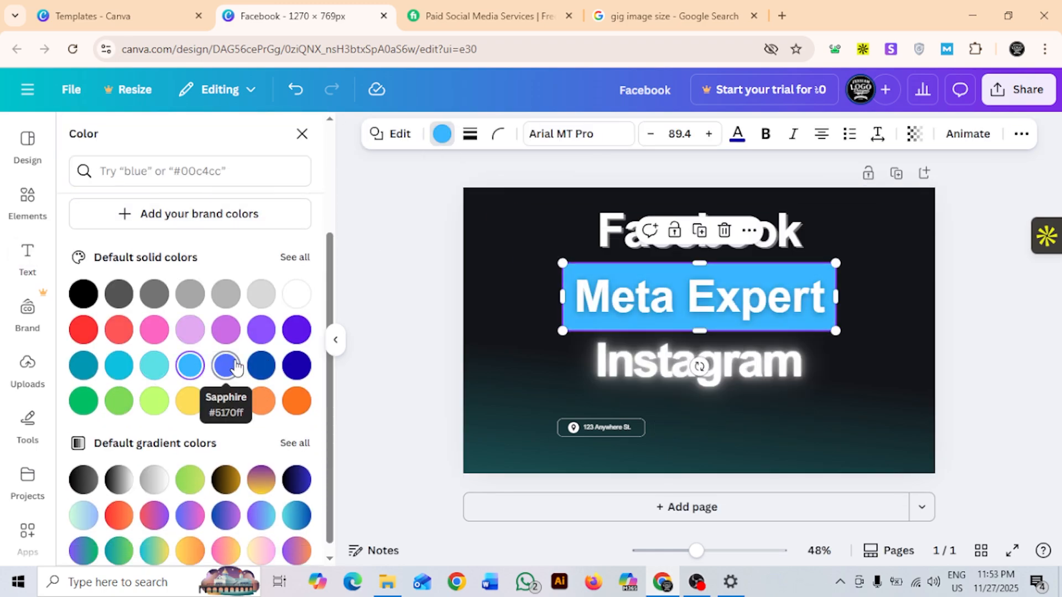
click(256, 364)
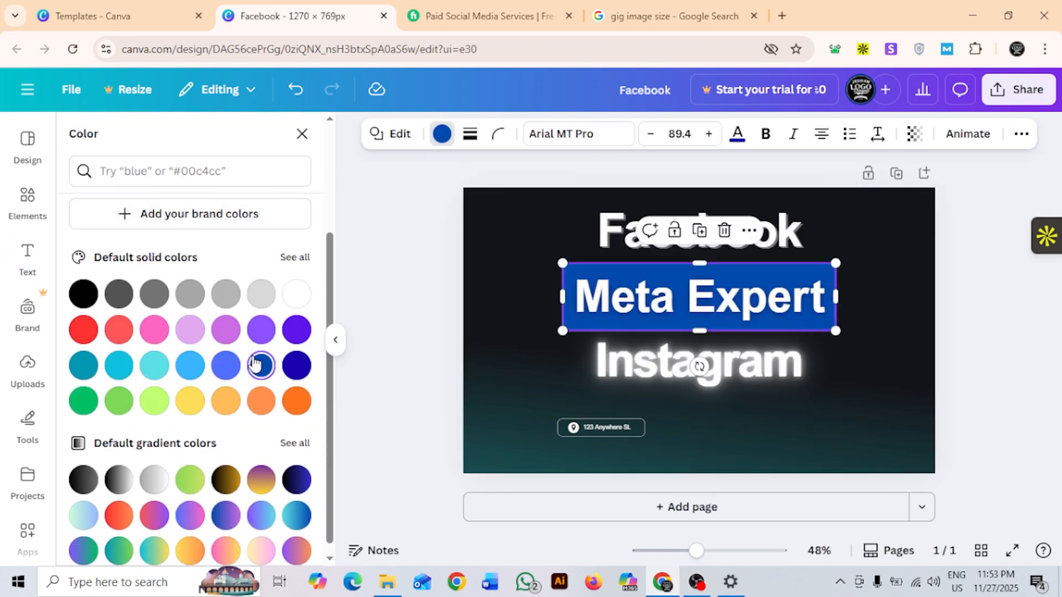
click(297, 512)
click(412, 381)
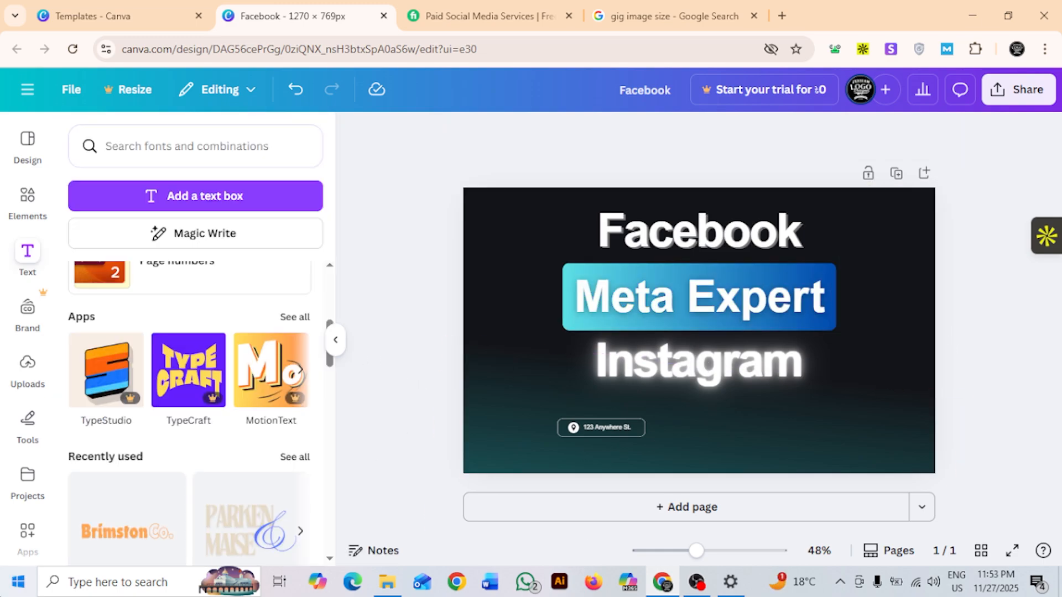
Enlarge the gradient rectangle and the Meta Expert text together
click(829, 272)
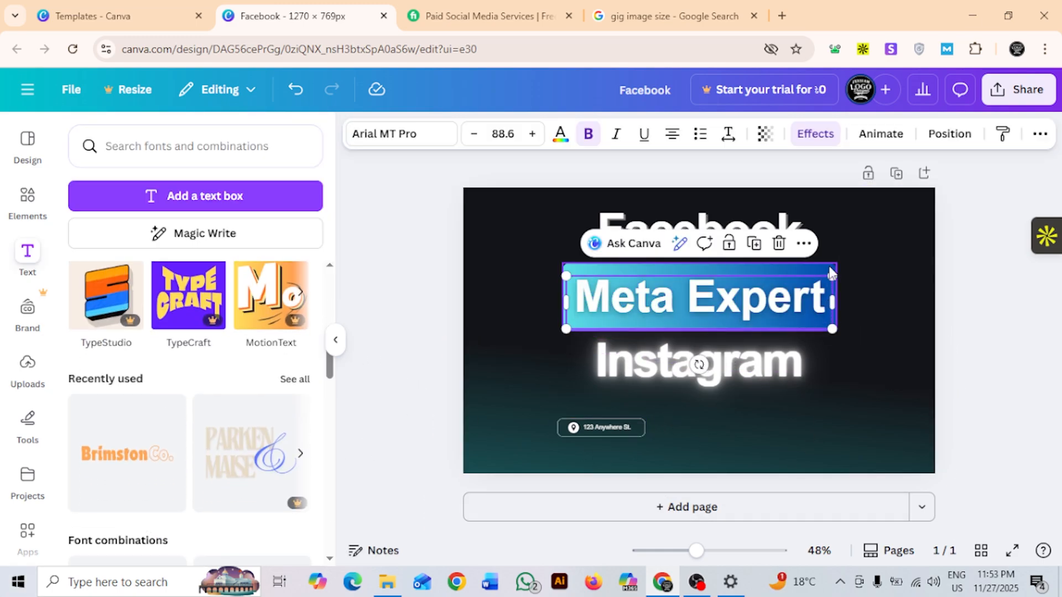
drag(832, 329, 884, 345)
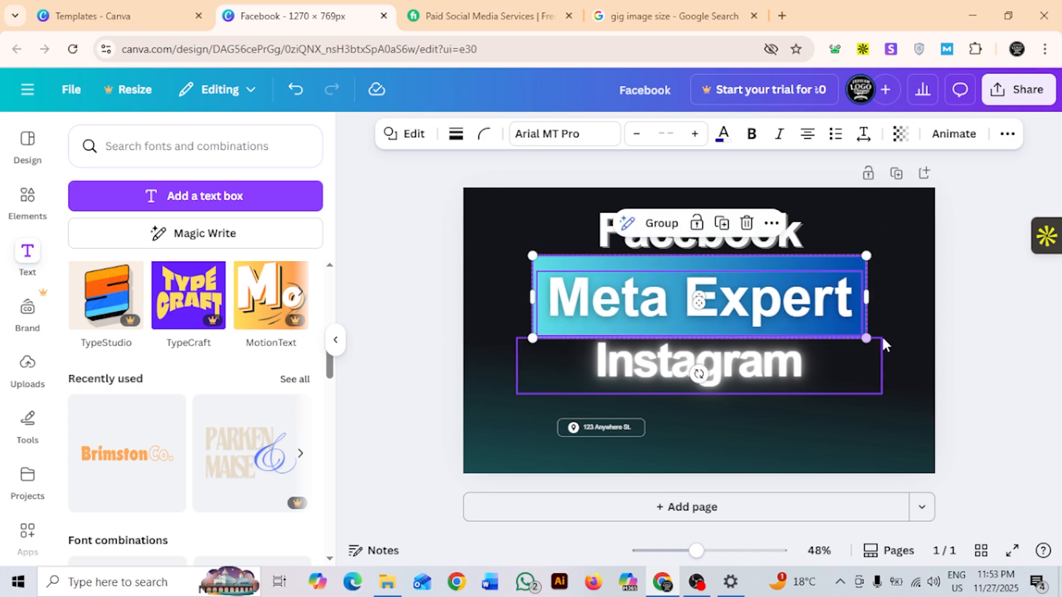
click(940, 339)
Enlarge the Instagram heading to font size 122, narrow its text box around the word and place it below the banner
click(805, 374)
drag(880, 392, 942, 427)
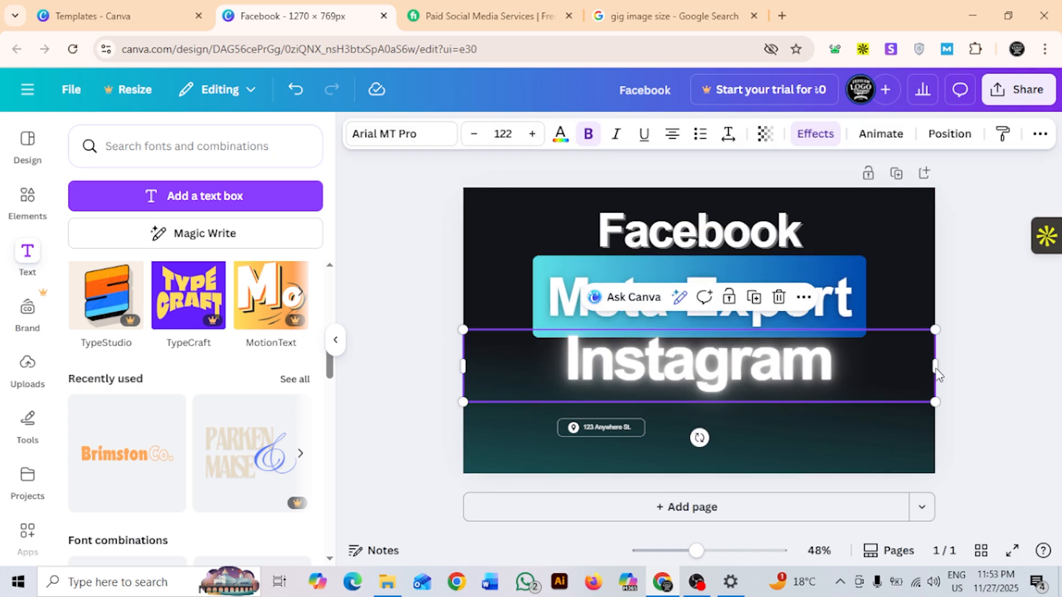
click(936, 370)
click(958, 370)
click(851, 369)
drag(462, 365, 635, 365)
drag(885, 365, 797, 368)
Move the Facebook heading up, narrow its text box, enlarge the text and centre it above the banner
drag(791, 247, 791, 238)
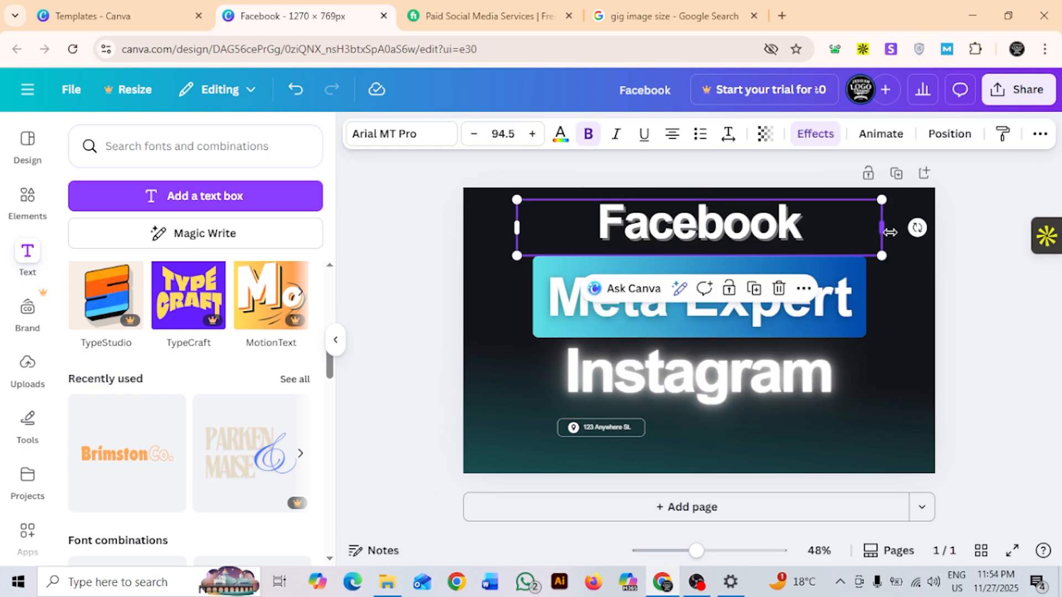
drag(882, 231, 774, 232)
drag(772, 255, 823, 281)
drag(764, 235, 792, 231)
click(964, 350)
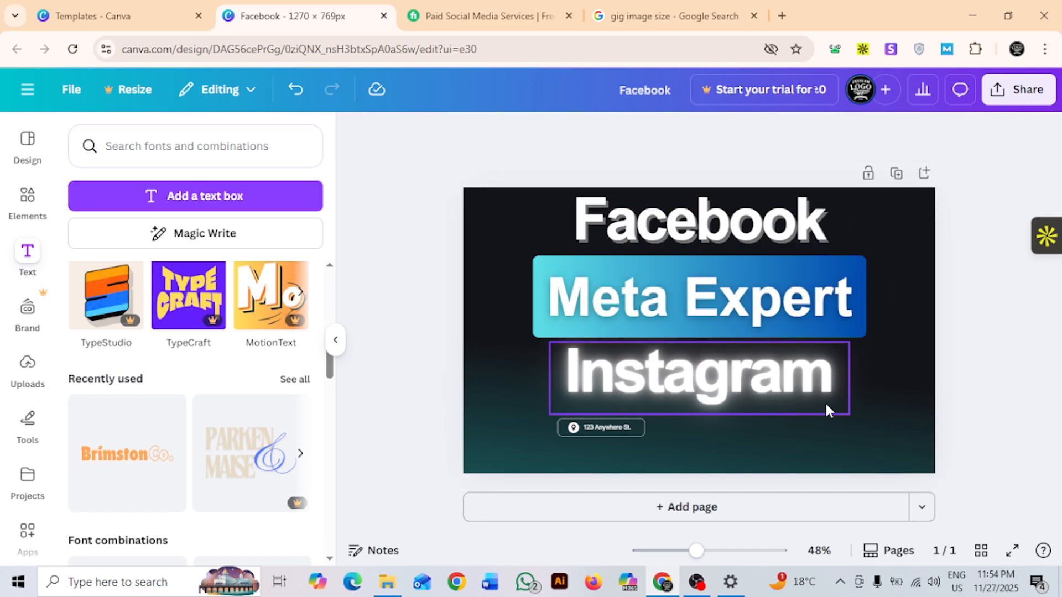
Shift the Meta Expert banner and the Instagram heading slightly down to even out the spacing between the lines
click(838, 328)
click(846, 255)
drag(876, 260, 842, 300)
drag(701, 379, 702, 388)
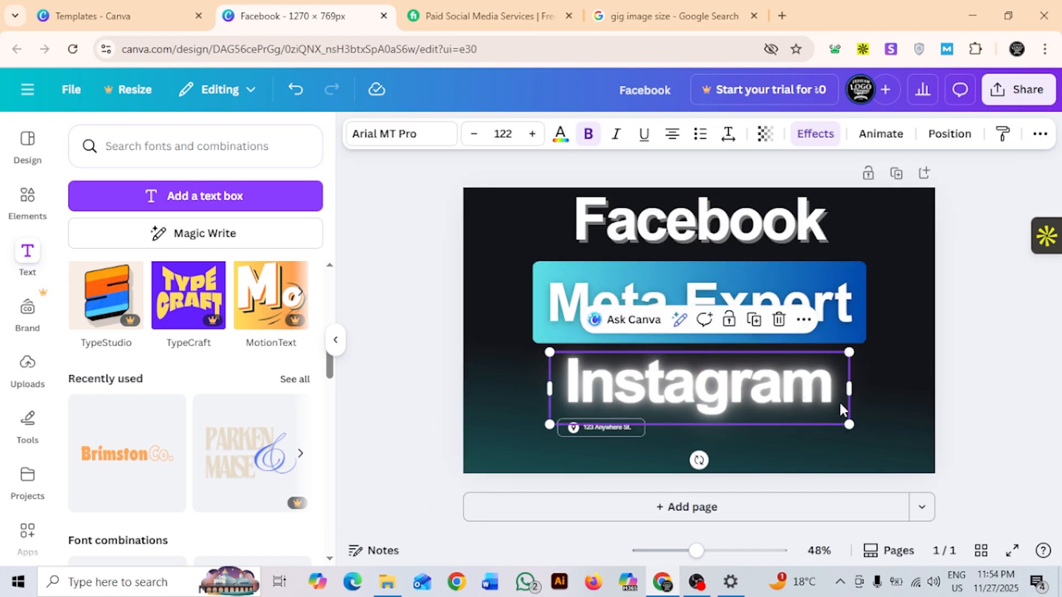
click(962, 408)
Replace the placeholder address below the Instagram heading with "Sales - Lead - Growth"
scroll(933, 407, down, 1)
scroll(934, 412, up, 1)
click(612, 433)
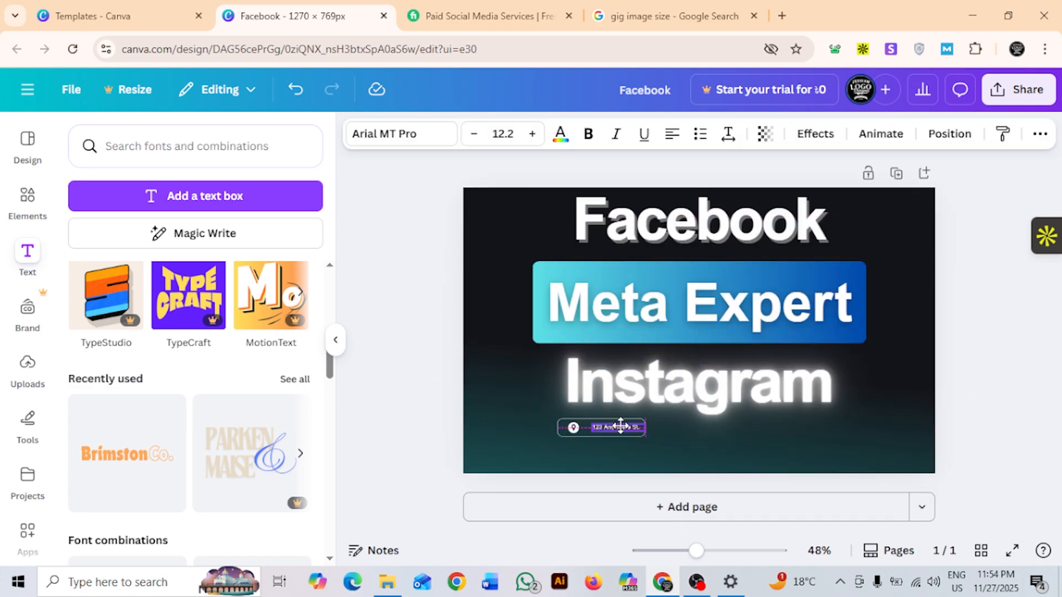
click(977, 404)
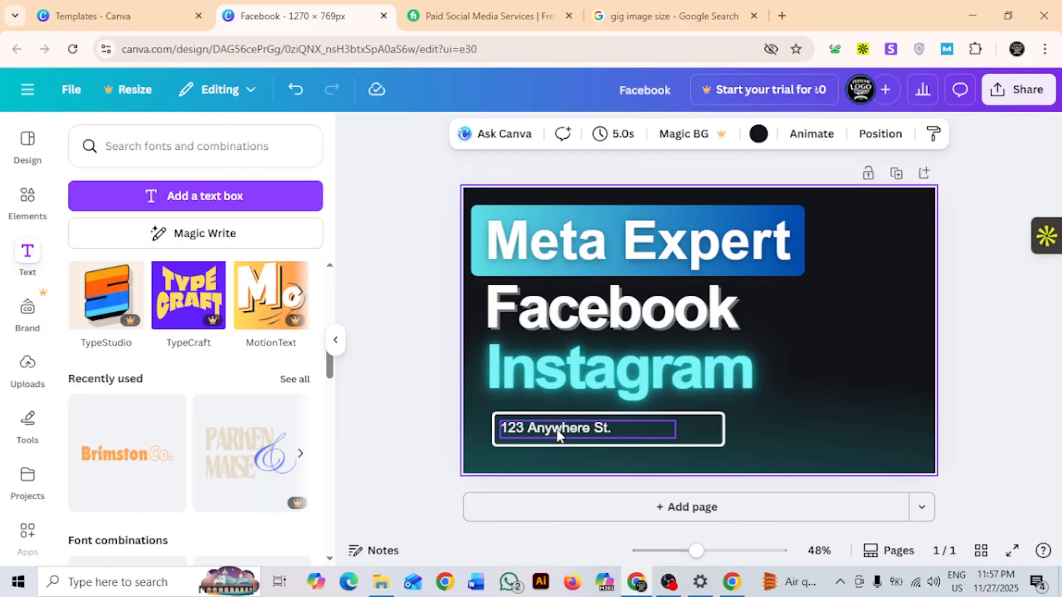
double_click(566, 429)
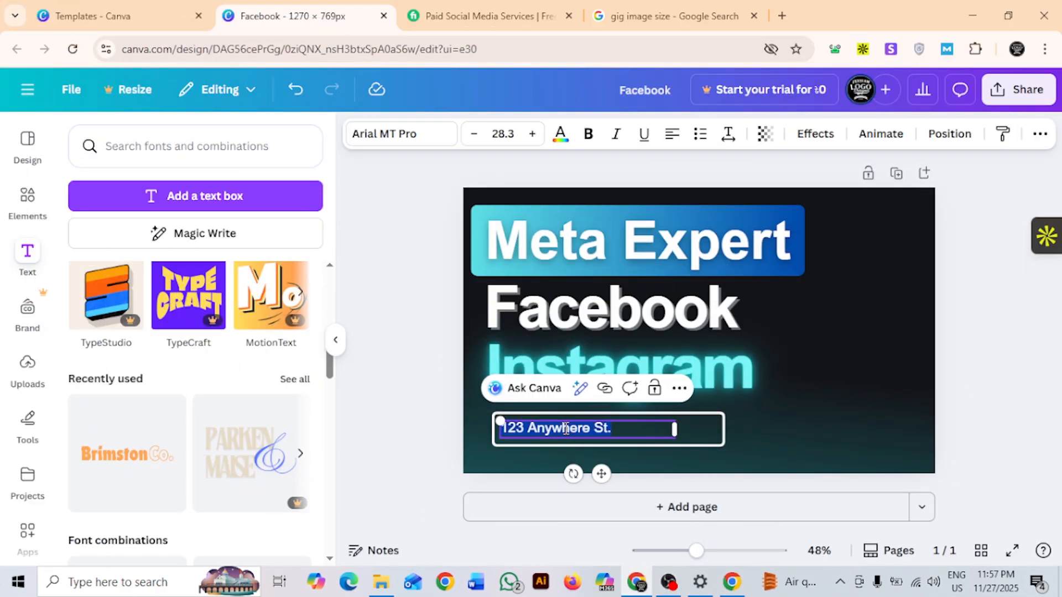
text(Sales - Lead - Growth)
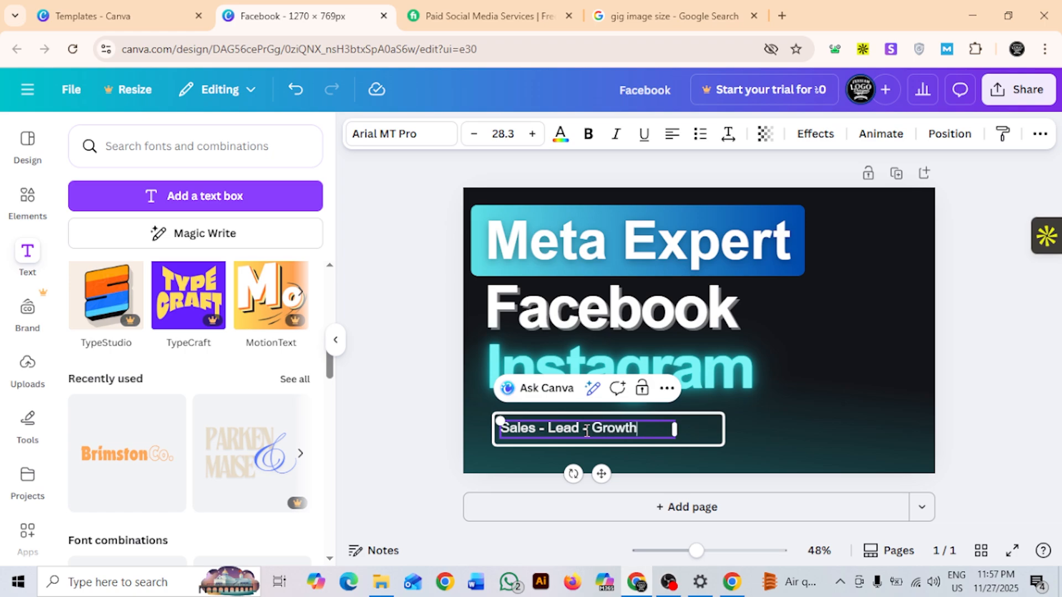
Enlarge the Sales - Lead - Growth text to font size 33, fit its text box and centre it inside the white outlined box
drag(500, 423, 470, 418)
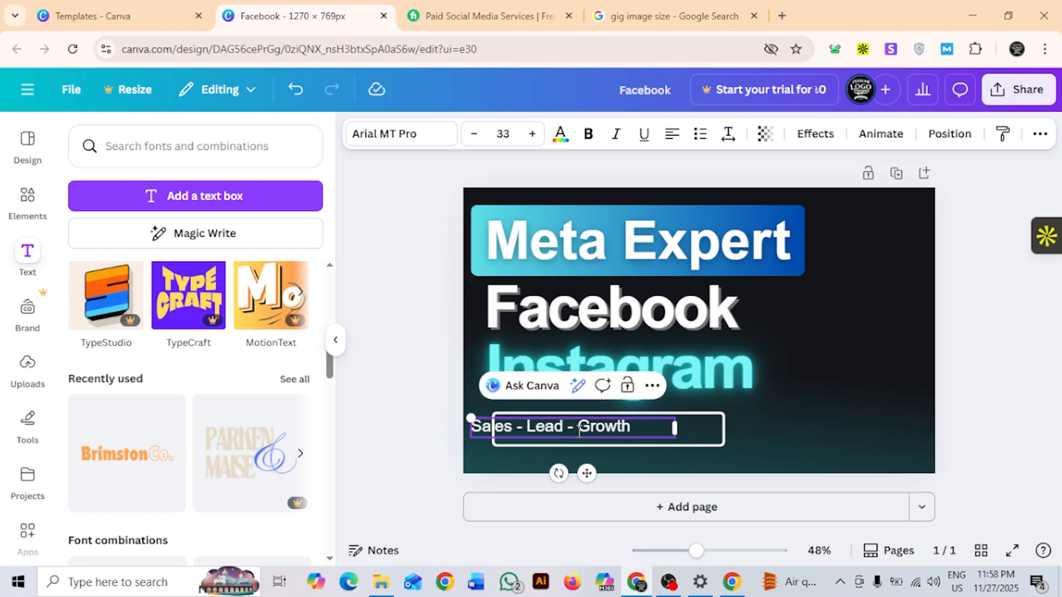
drag(674, 429, 638, 431)
drag(485, 428, 539, 427)
click(813, 414)
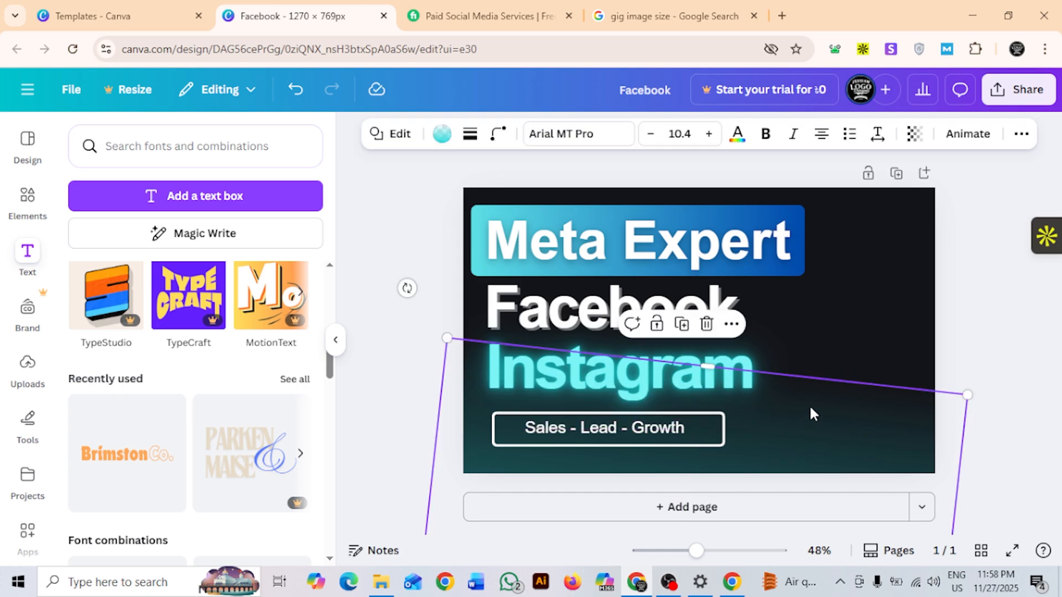
Colour only the word Sales in the outlined box green
double_click(555, 429)
click(569, 429)
drag(565, 428, 554, 428)
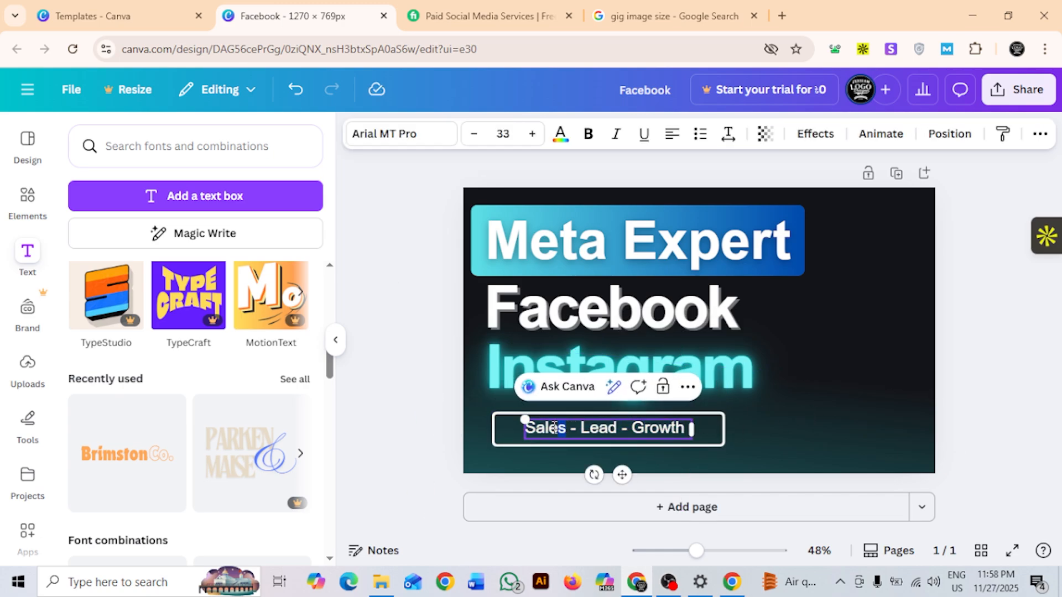
key(ctrl+a)
click(560, 133)
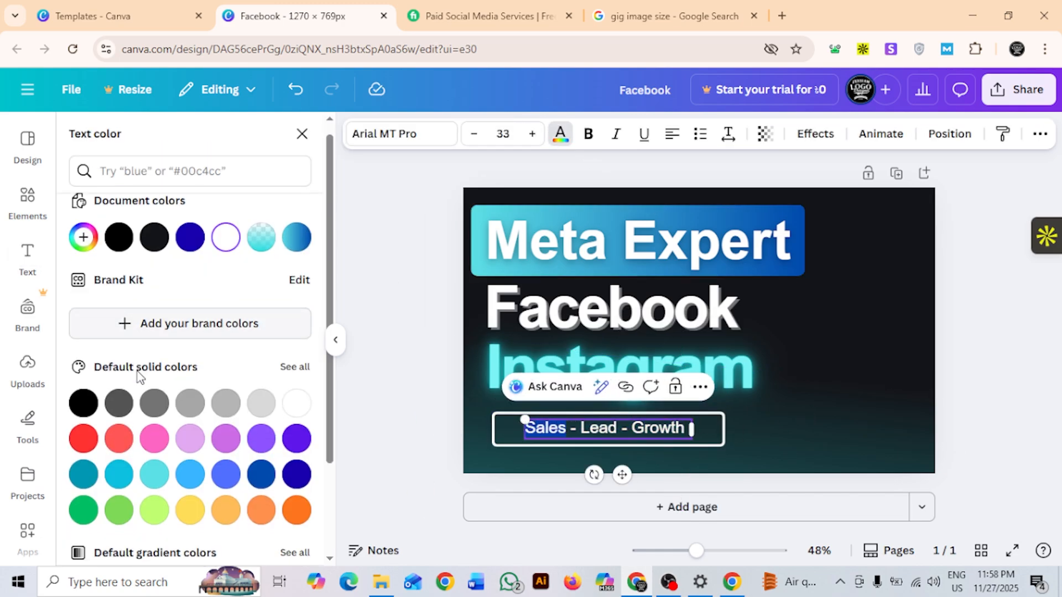
scroll(140, 378, down, 2)
click(83, 387)
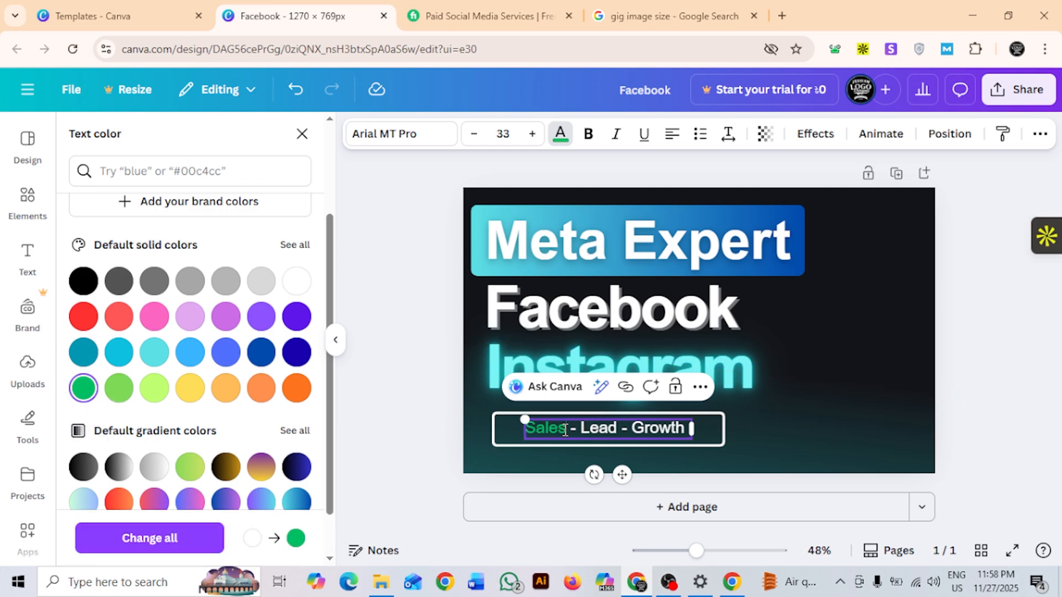
Colour the word Lead red and the word Growth light blue
click(582, 427)
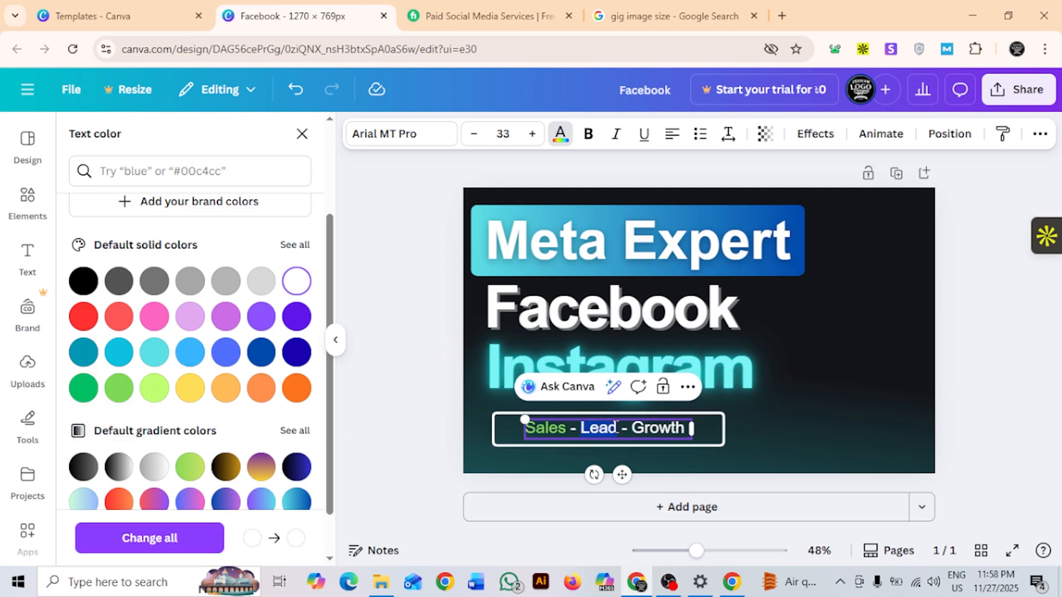
click(83, 316)
click(632, 430)
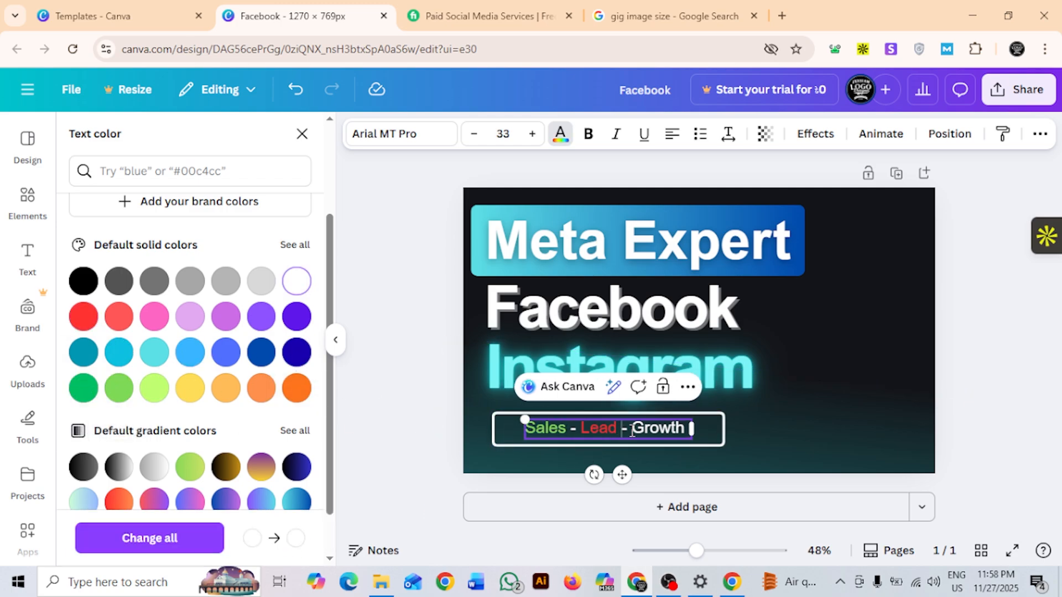
drag(676, 432, 691, 428)
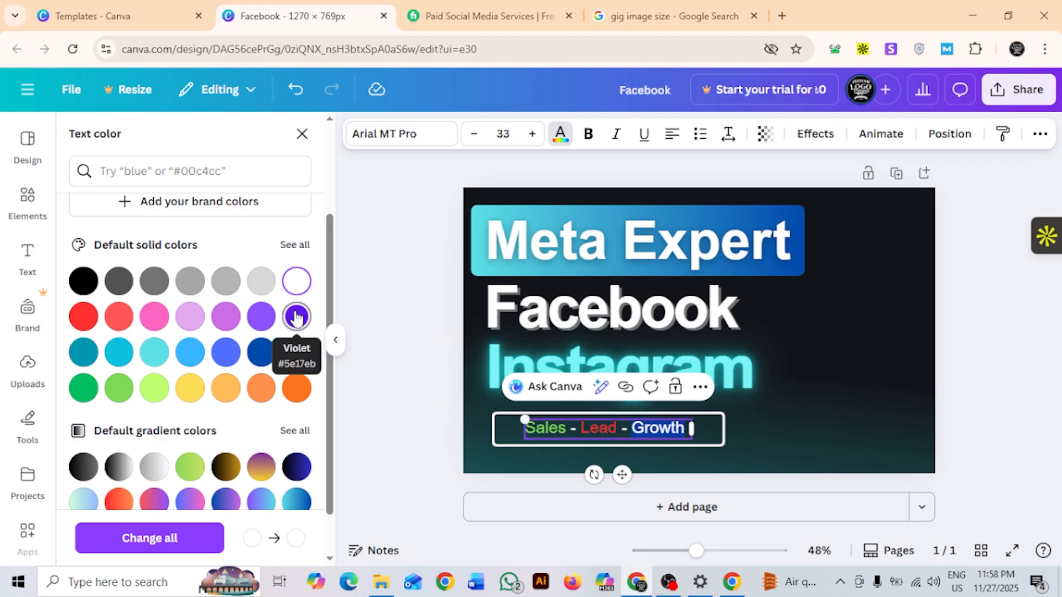
scroll(273, 382, down, 1)
click(189, 296)
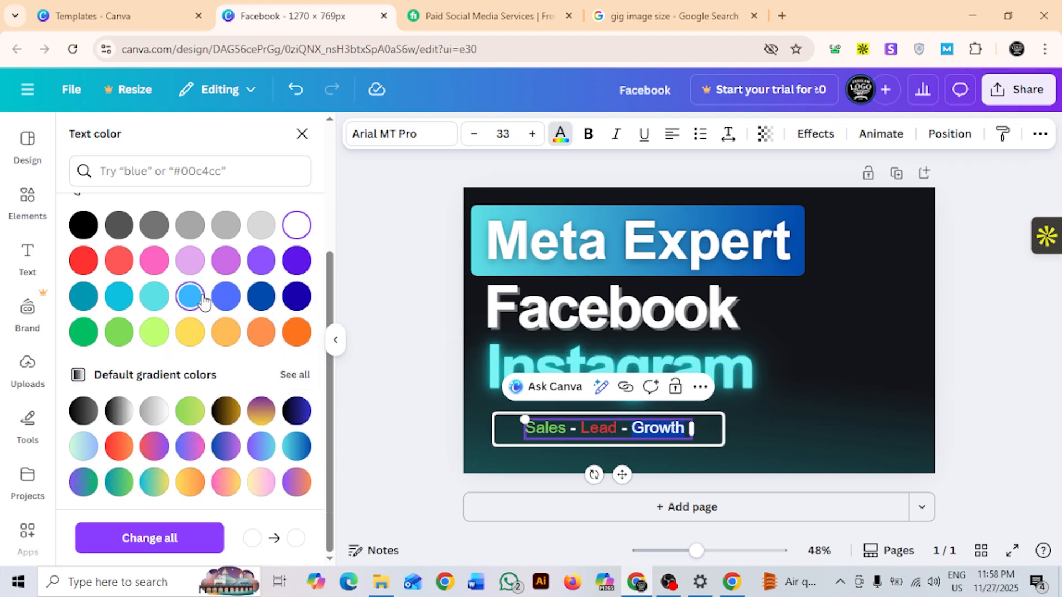
click(827, 400)
scroll(969, 446, up, 3)
click(1010, 359)
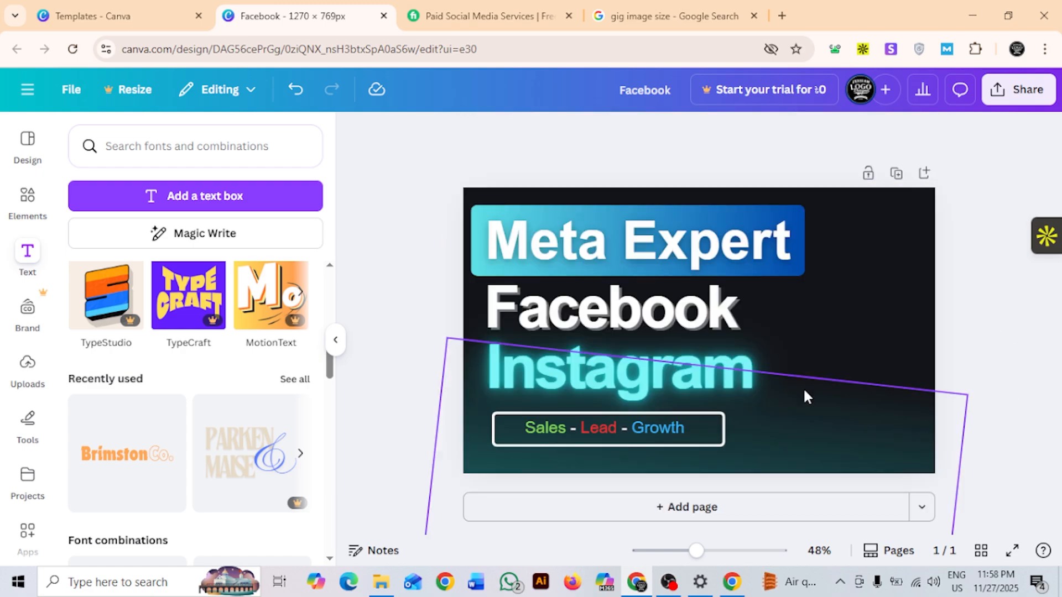
click(171, 139)
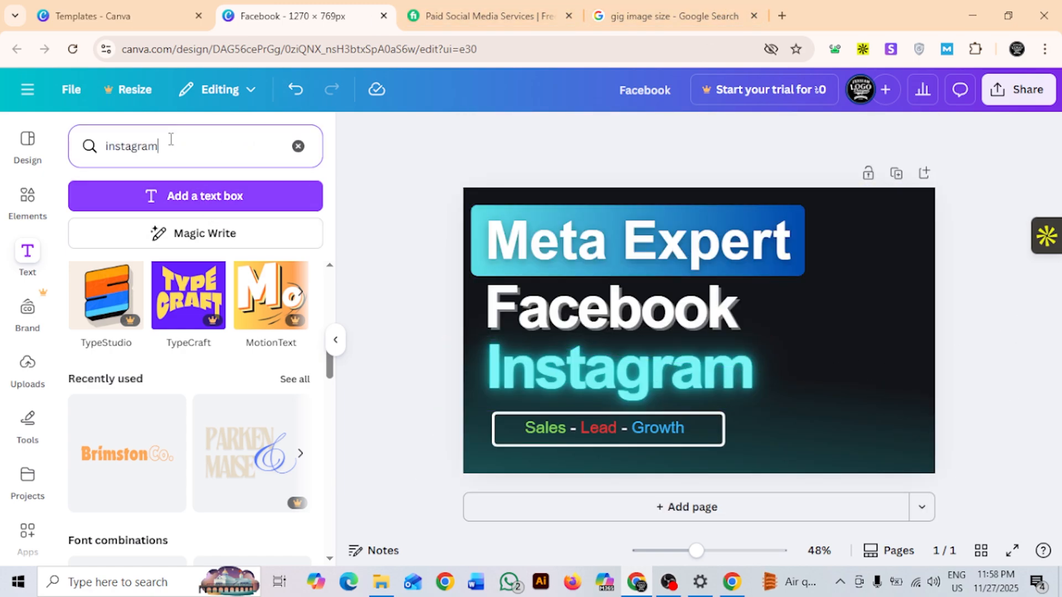
scroll(144, 359, down, 6)
scroll(110, 332, up, 3)
Remove the Shapes filter from the elements library and search it for "instagram"
click(29, 202)
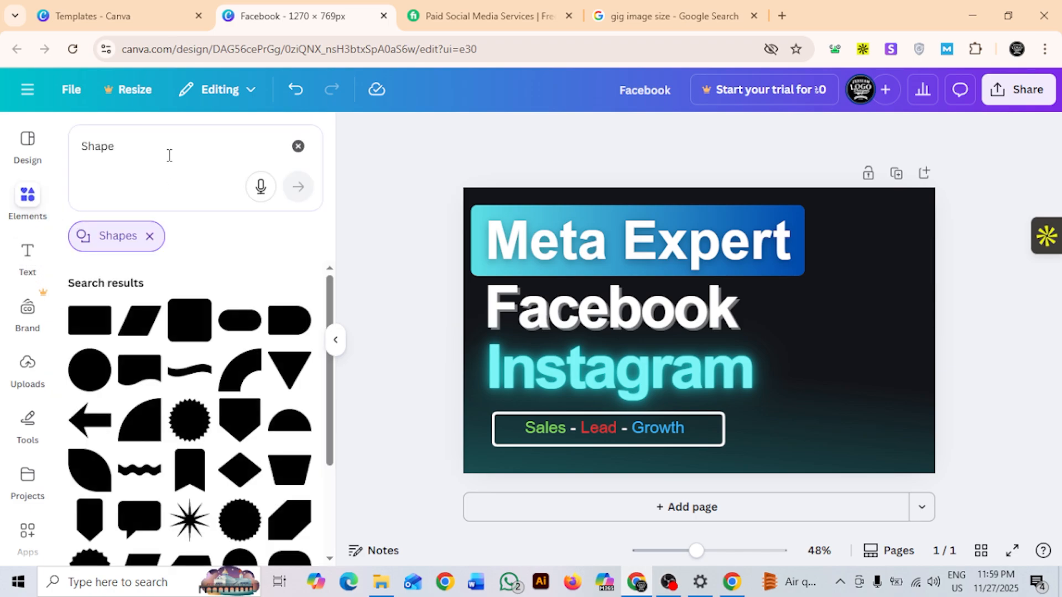
click(150, 237)
double_click(139, 142)
text(ins)
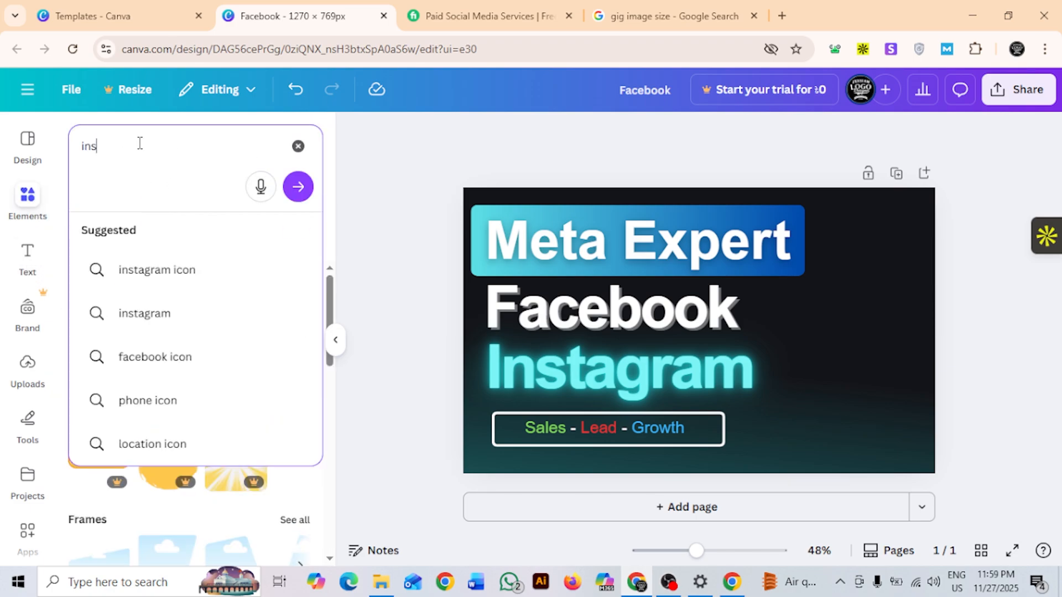
text(tagram)
key(Return)
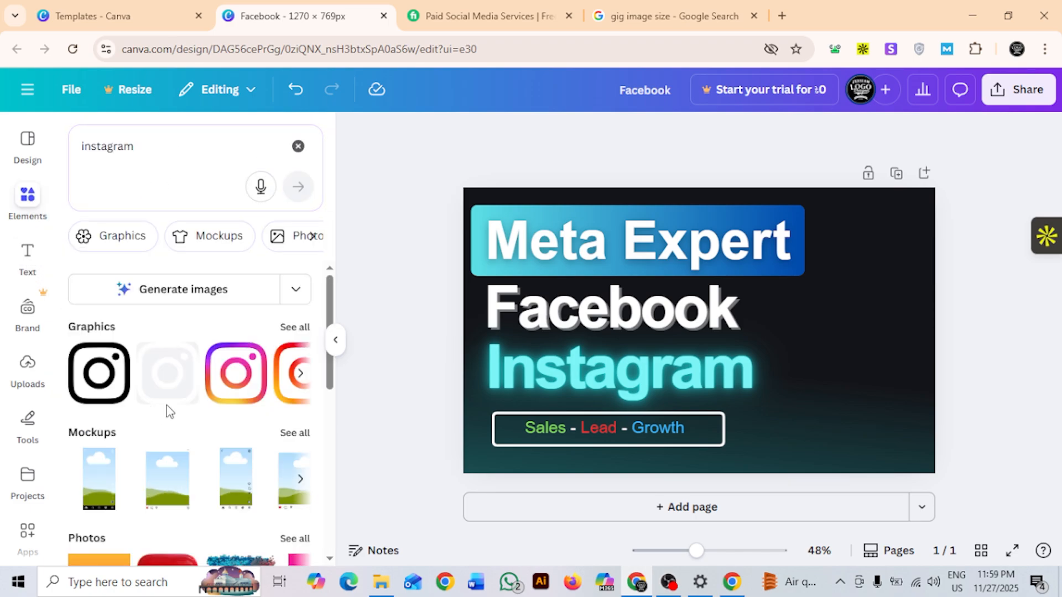
Add the colourful outlined Instagram logo to the design, shrink it and place it to the right of the headings
click(299, 374)
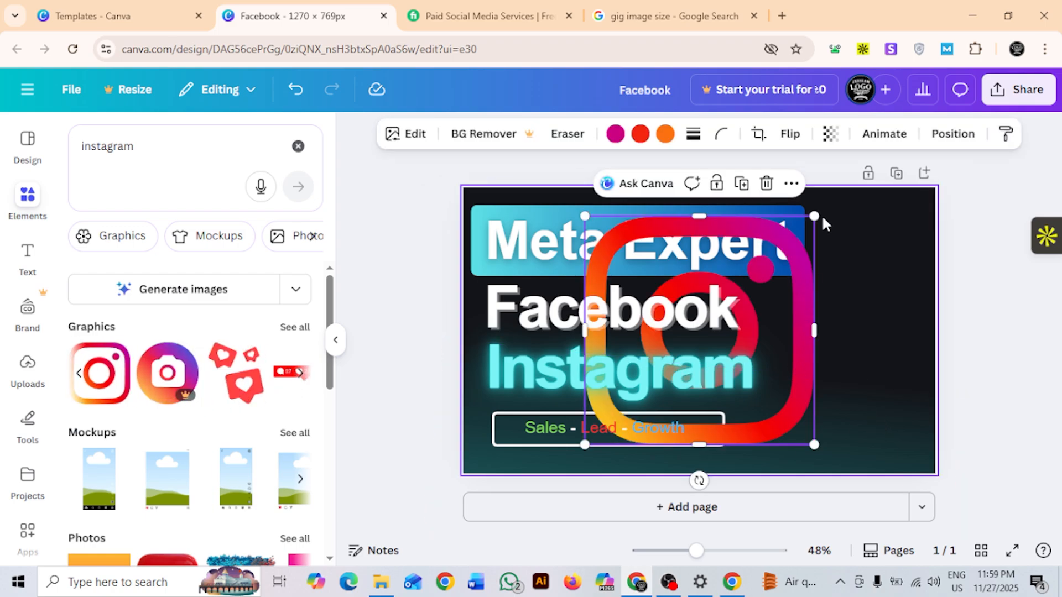
drag(818, 215, 653, 423)
drag(717, 394, 869, 335)
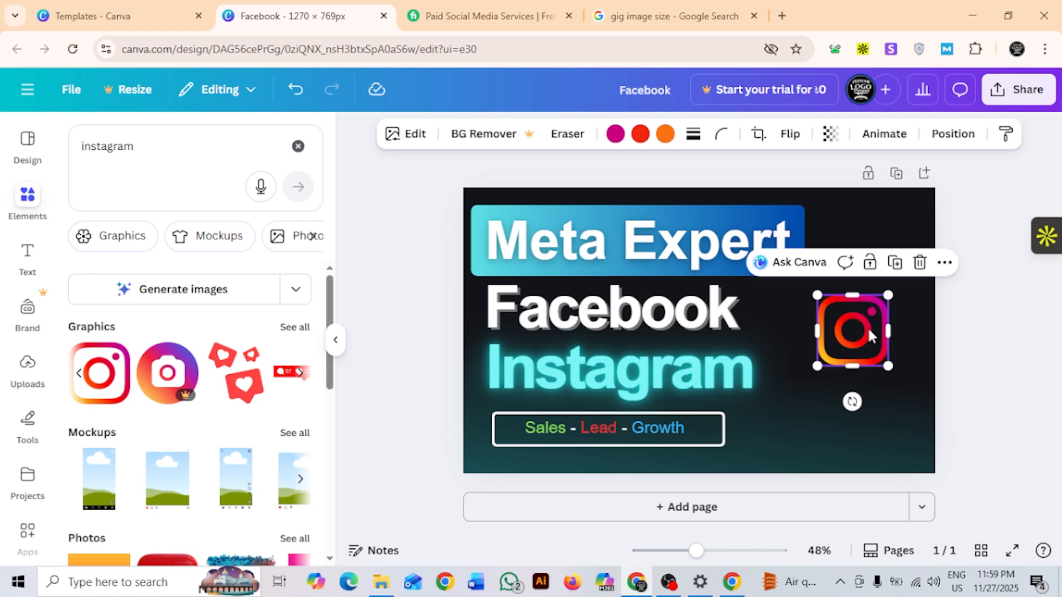
Search the elements library for "facebook"
click(223, 147)
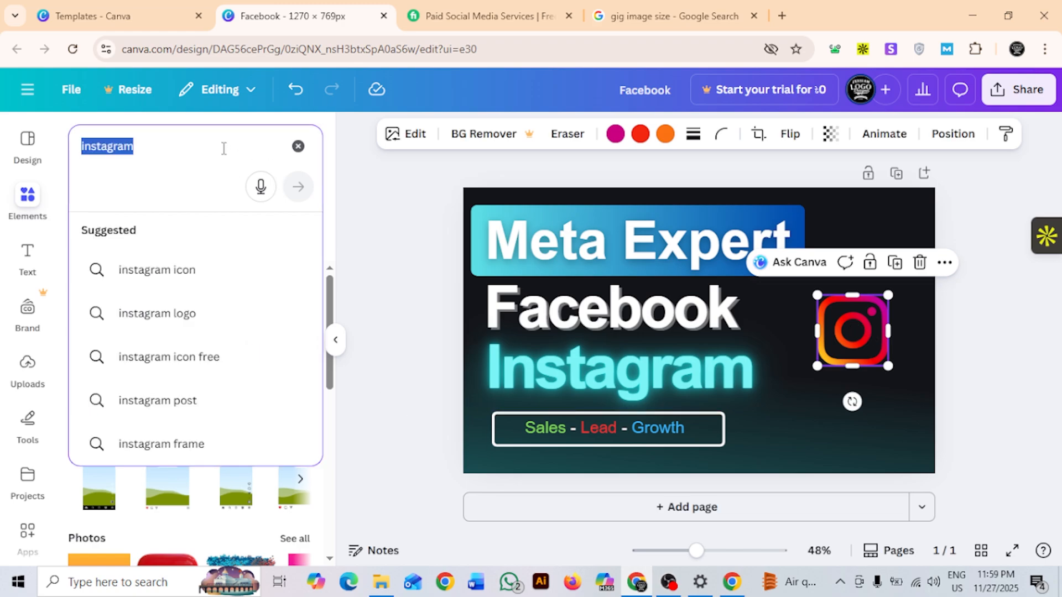
text(facebook)
key(BackSpace)
text(l)
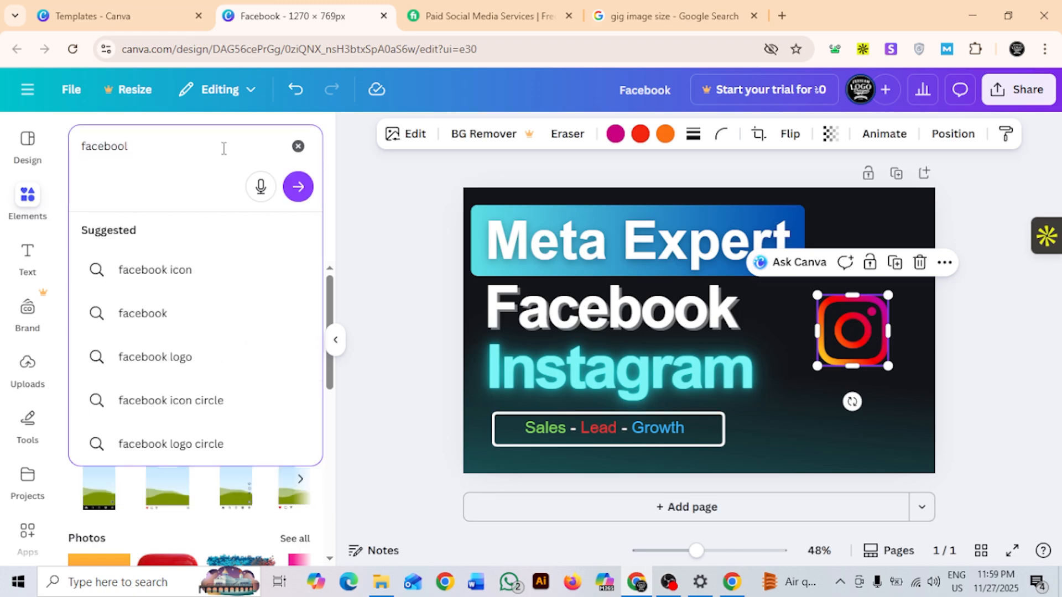
key(BackSpace)
text(k)
key(Return)
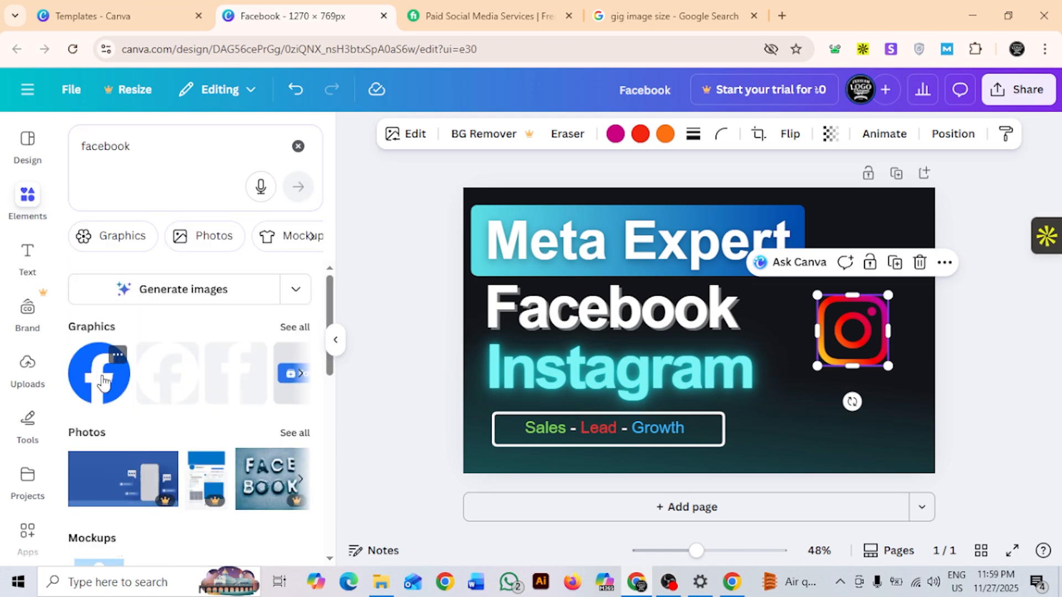
Place the round blue Facebook logo right of the outlined tagline box, and move the Instagram logo beside it, shrunk to a similar size
drag(104, 381, 787, 426)
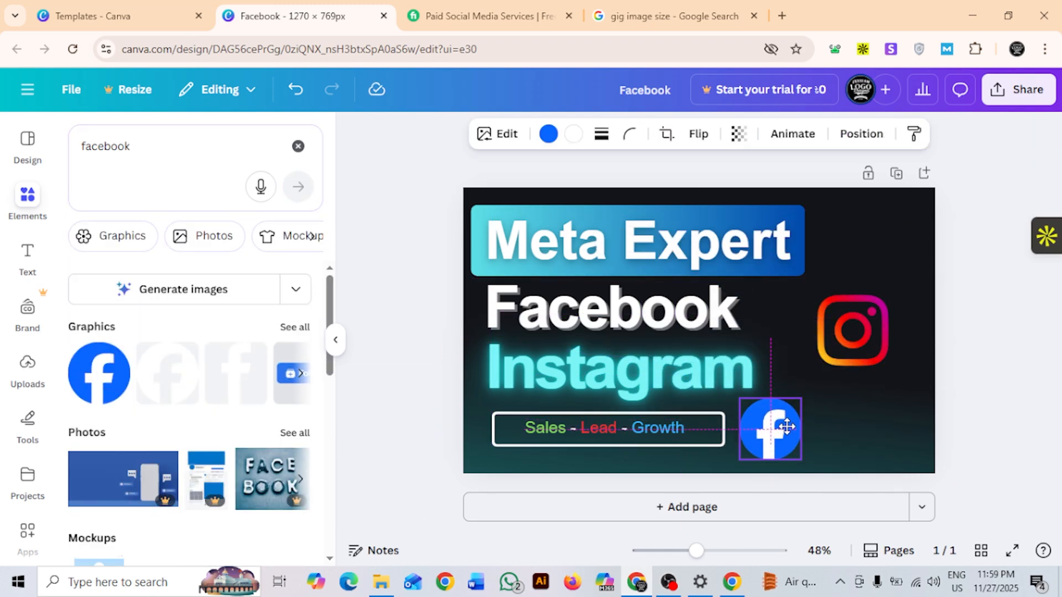
drag(857, 333, 858, 426)
drag(888, 461, 874, 442)
drag(855, 412, 856, 421)
click(899, 423)
click(770, 434)
text(sa)
click(846, 426)
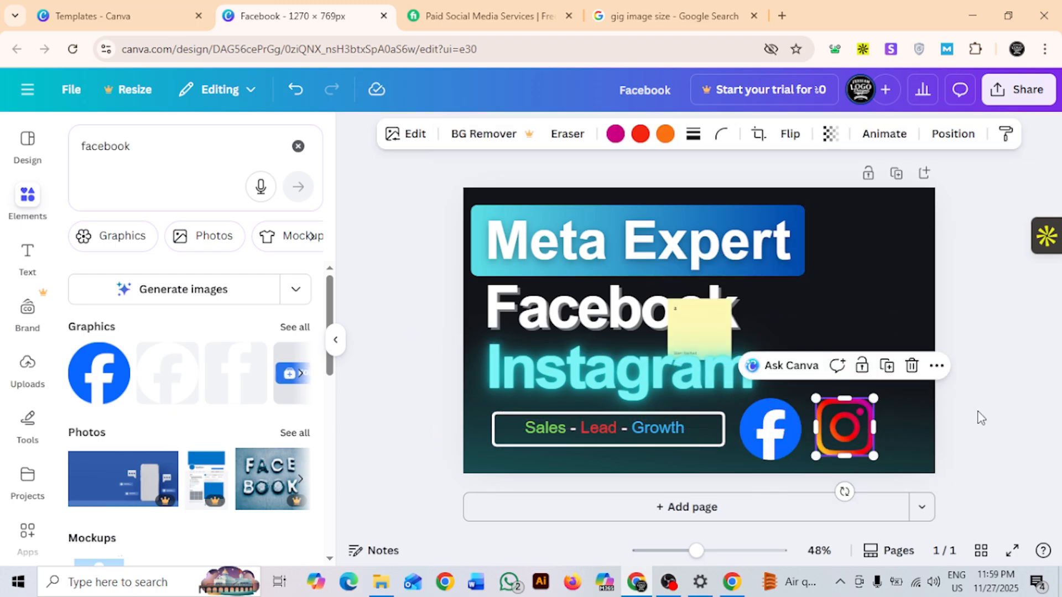
click(977, 418)
click(720, 326)
key(Delete)
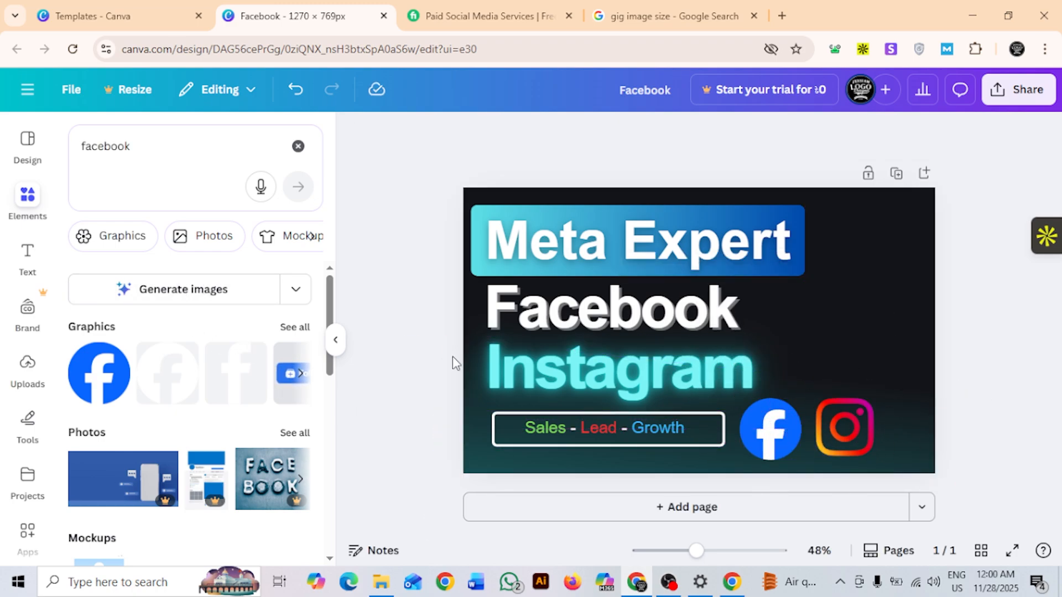
Search the elements library for "gowth" and look through the growth graphics
click(822, 416)
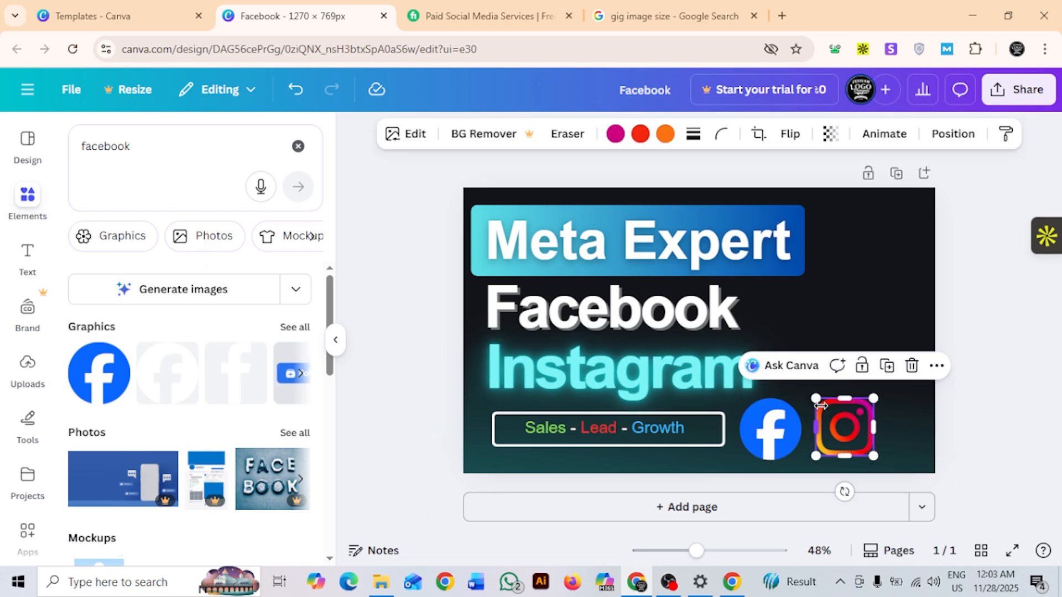
click(890, 287)
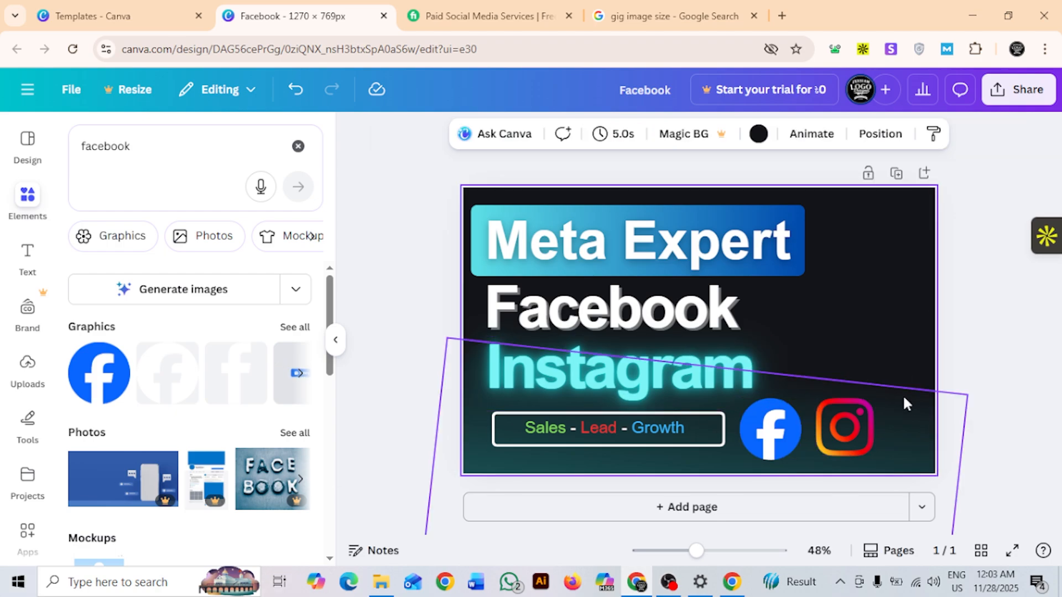
double_click(158, 154)
text(gowth)
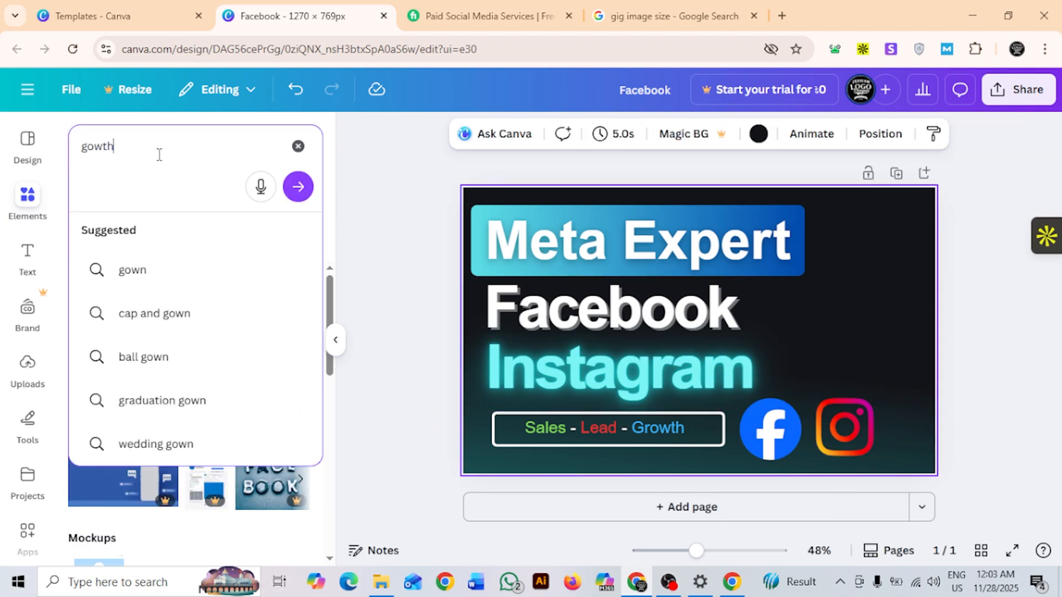
key(Return)
scroll(227, 360, down, 3)
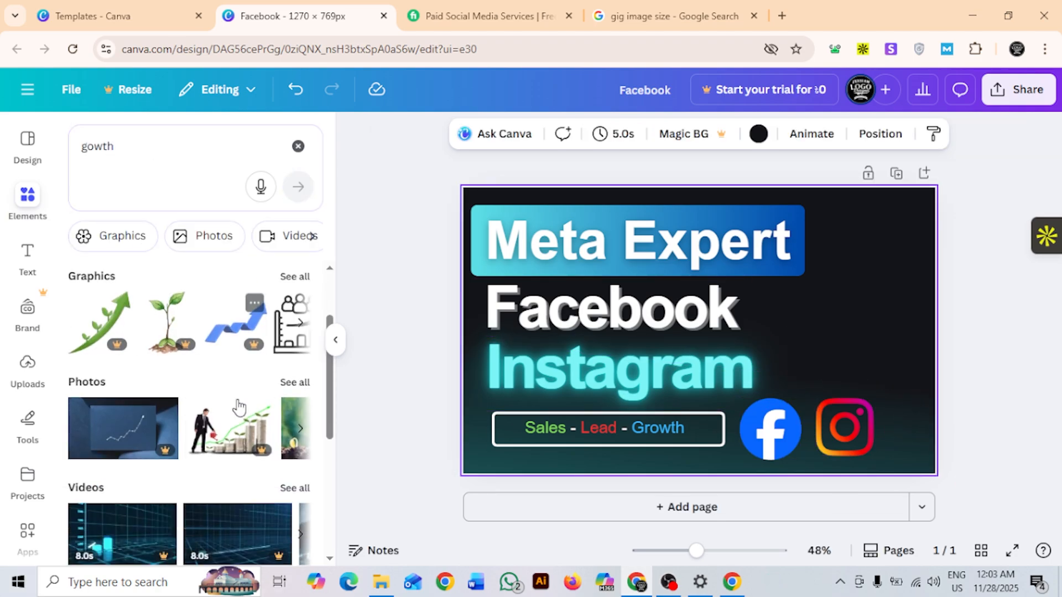
scroll(296, 291, up, 1)
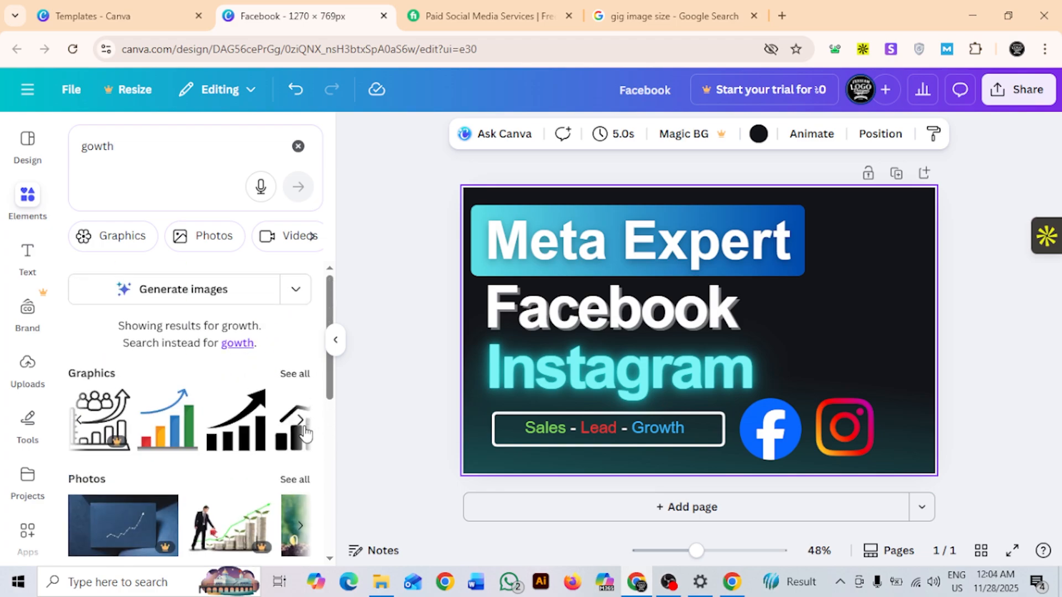
Add the coloured bar chart with the rising blue arrow, shrink it above the social logos, and nudge the Instagram logo slightly down
click(167, 419)
drag(812, 217, 675, 355)
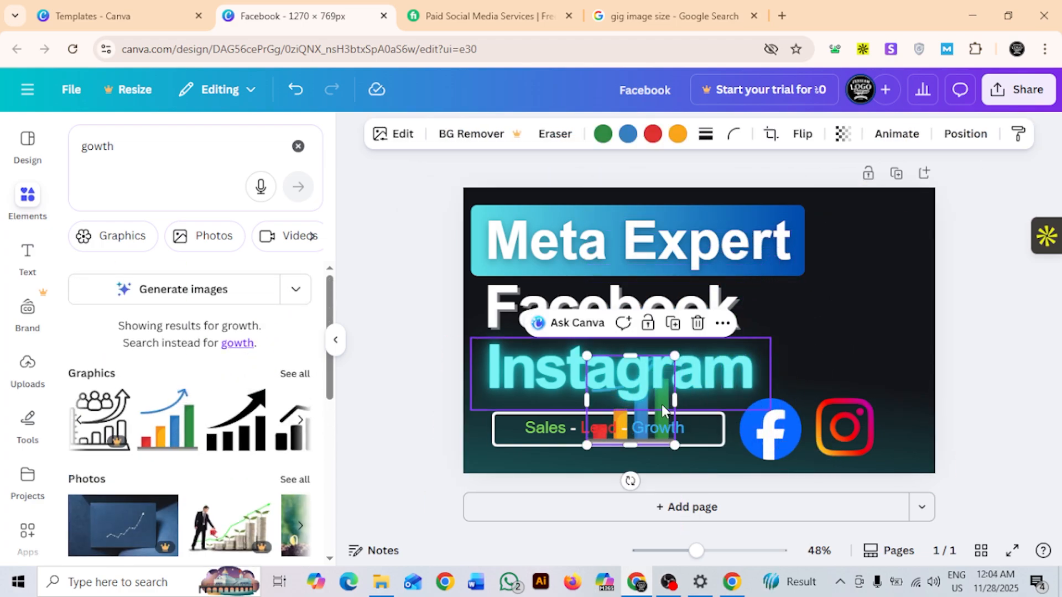
drag(660, 413, 847, 345)
drag(857, 415, 857, 419)
click(957, 380)
Search the elements library for "meta" and look through the graphics for a Meta logo
click(187, 145)
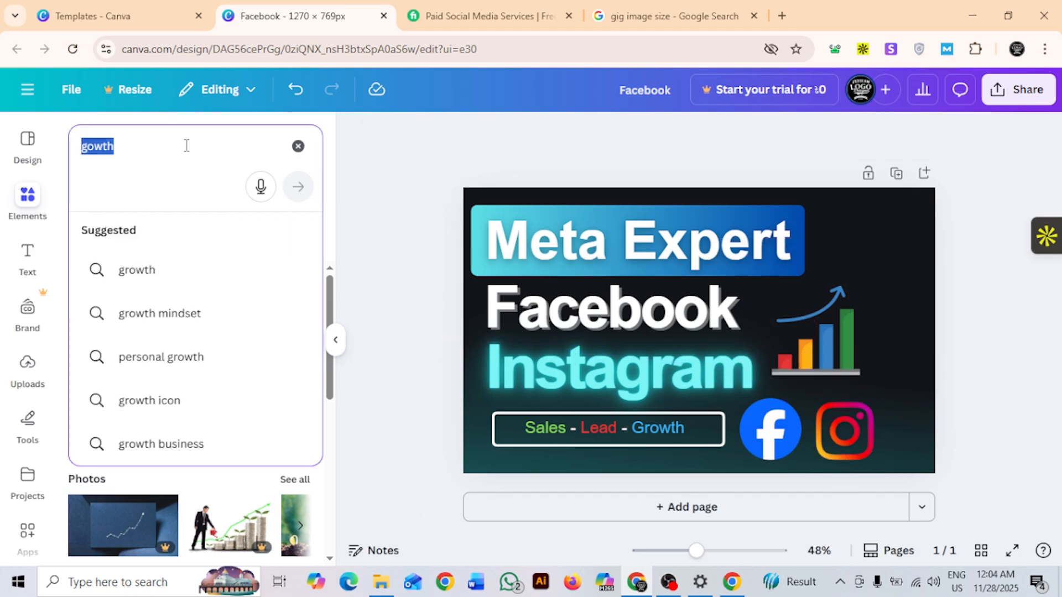
text(meta)
key(Return)
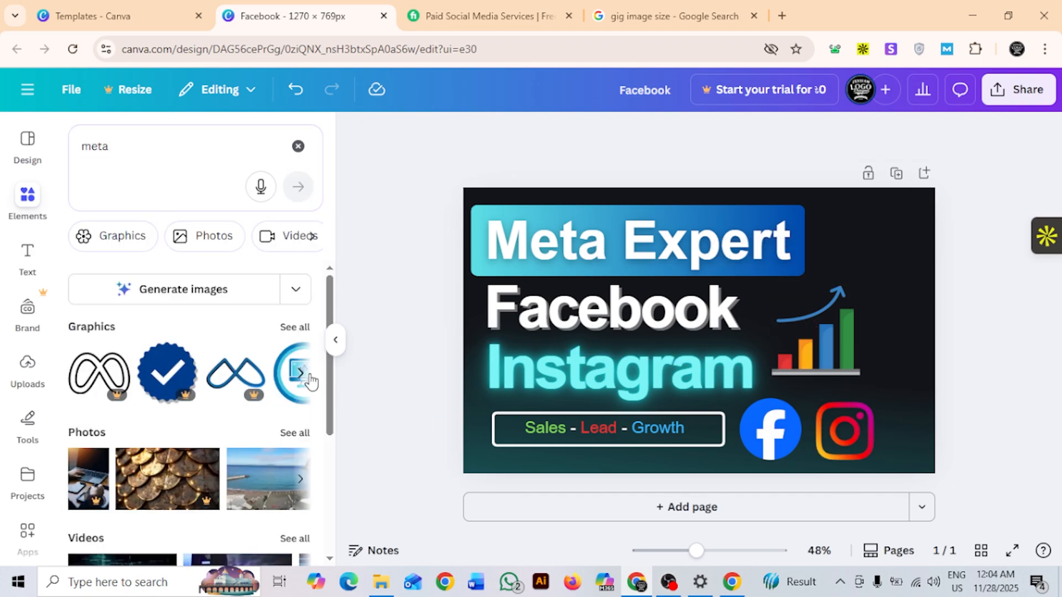
click(309, 377)
click(308, 377)
click(309, 377)
click(308, 377)
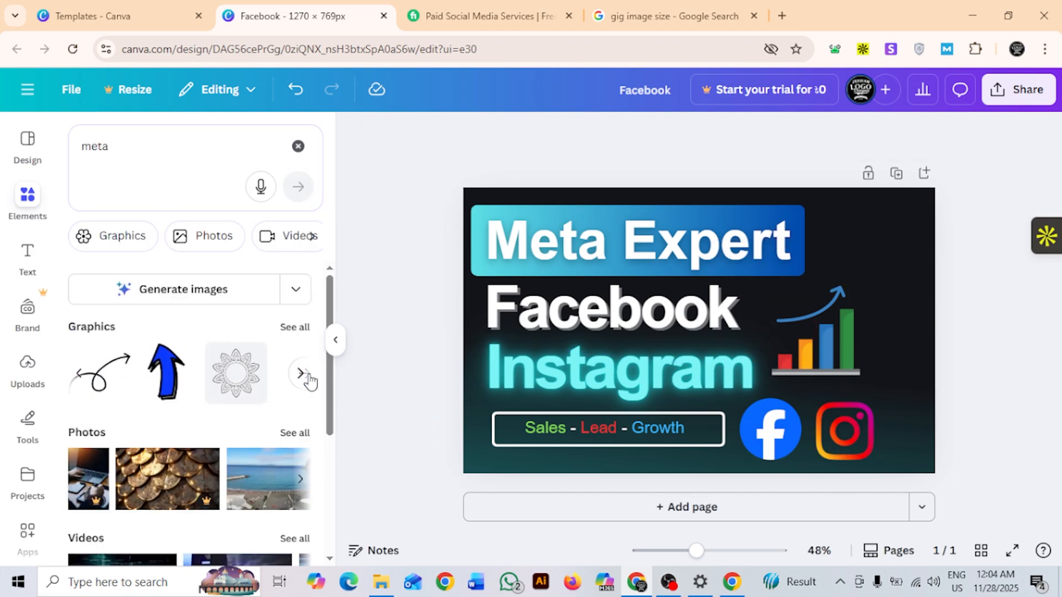
scroll(308, 379, down, 4)
Switch to the Google search tab, search images for "meta" and look through the logo results
click(749, 20)
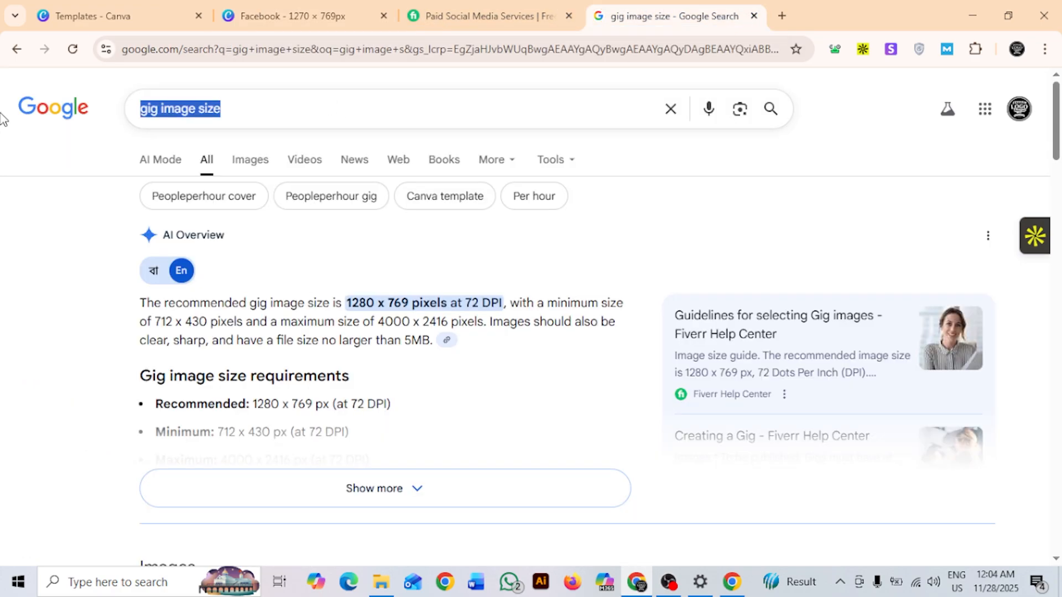
text(meta)
key(Return)
click(243, 178)
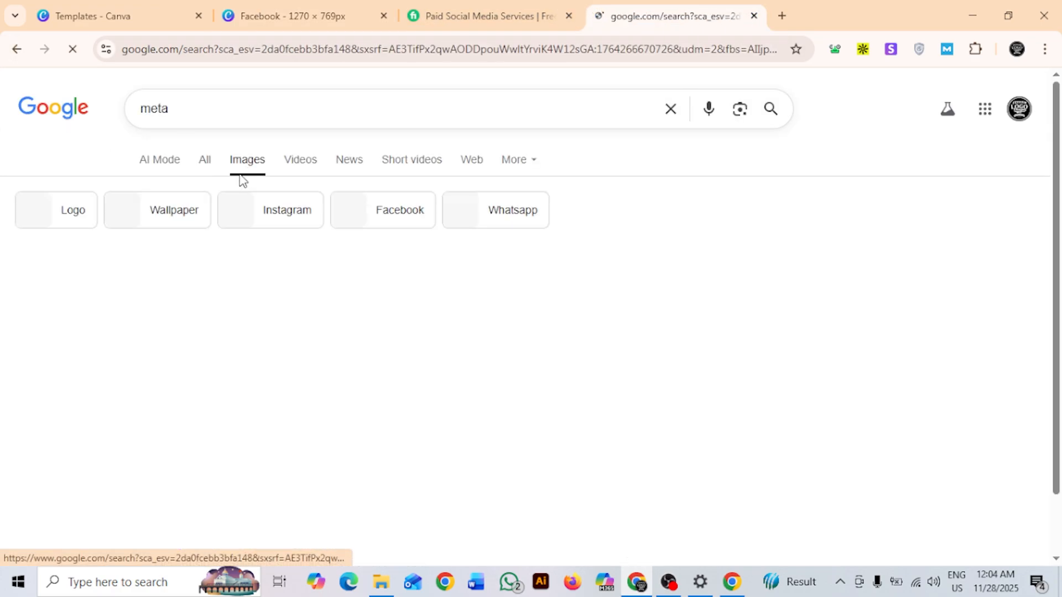
scroll(251, 301, down, 3)
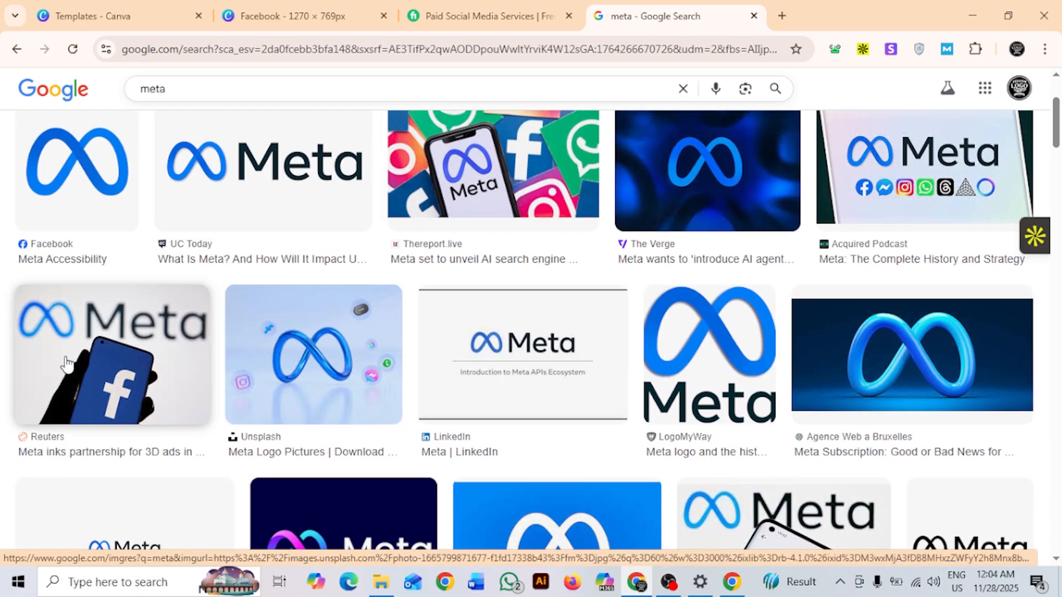
scroll(65, 364, down, 3)
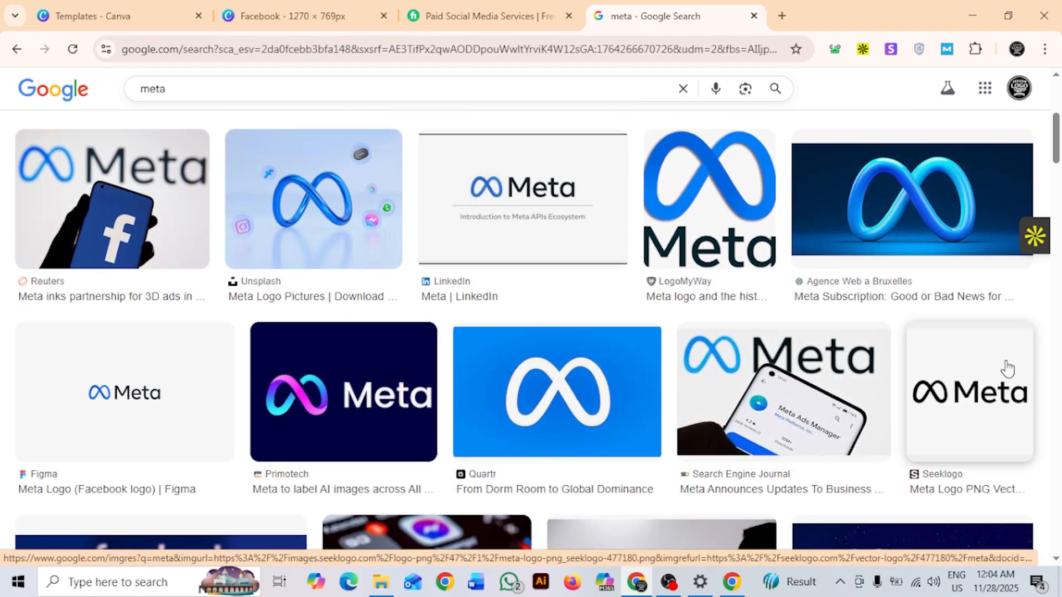
scroll(622, 406, up, 5)
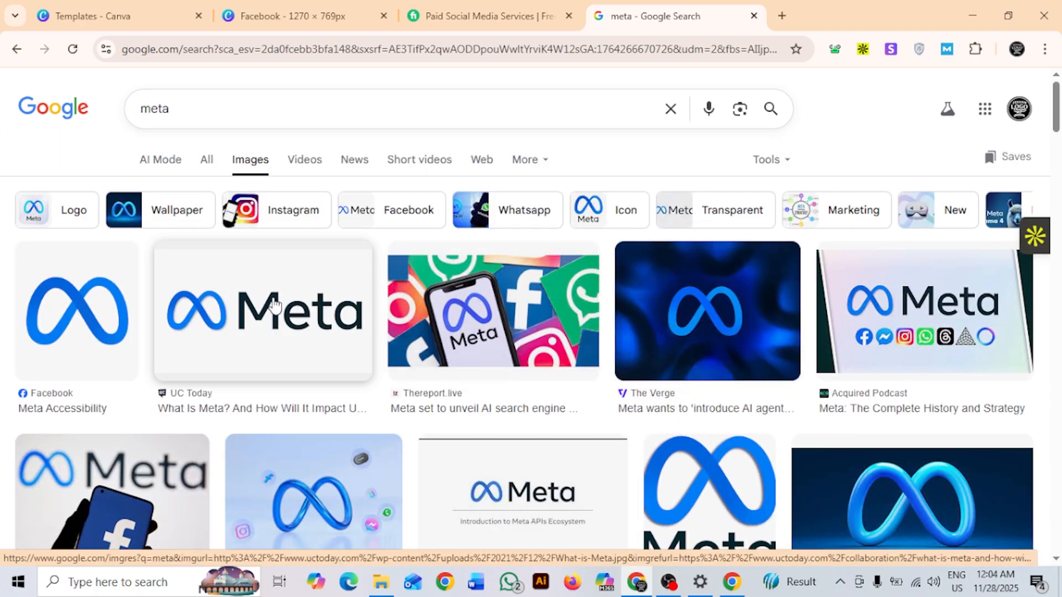
Save the plain blue Meta infinity logo from the Facebook image result as download (8).png
right_click(75, 309)
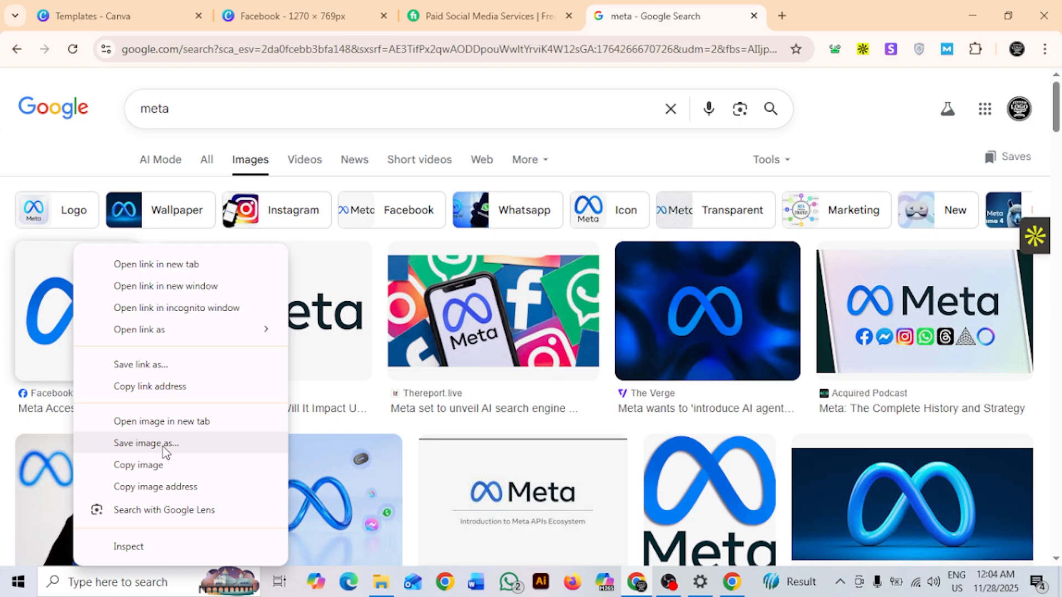
click(145, 443)
key(Return)
Return to the Canva gig design and show its uploaded files
click(489, 15)
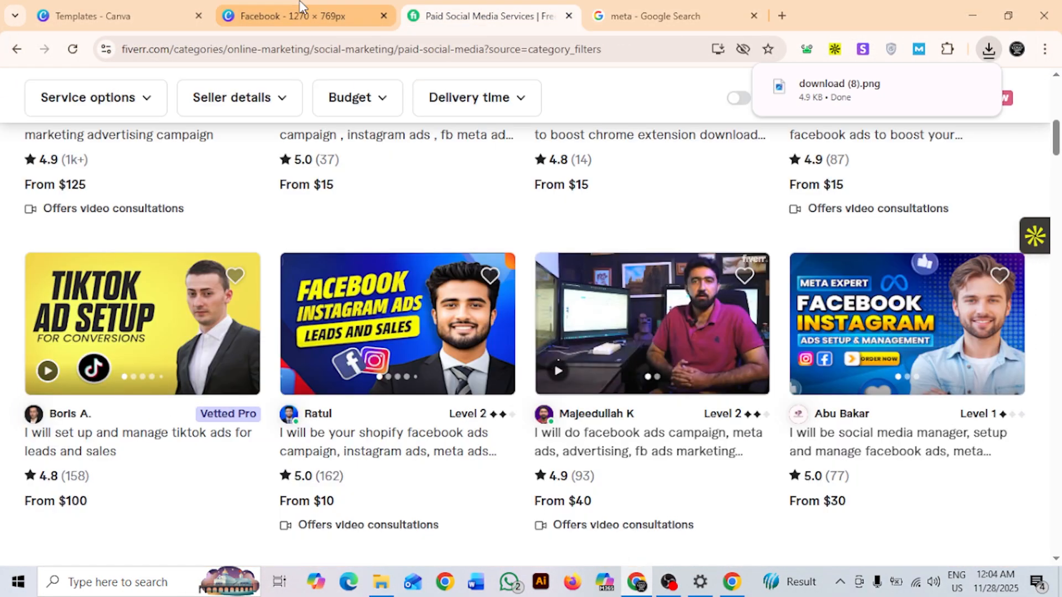
click(302, 12)
click(28, 202)
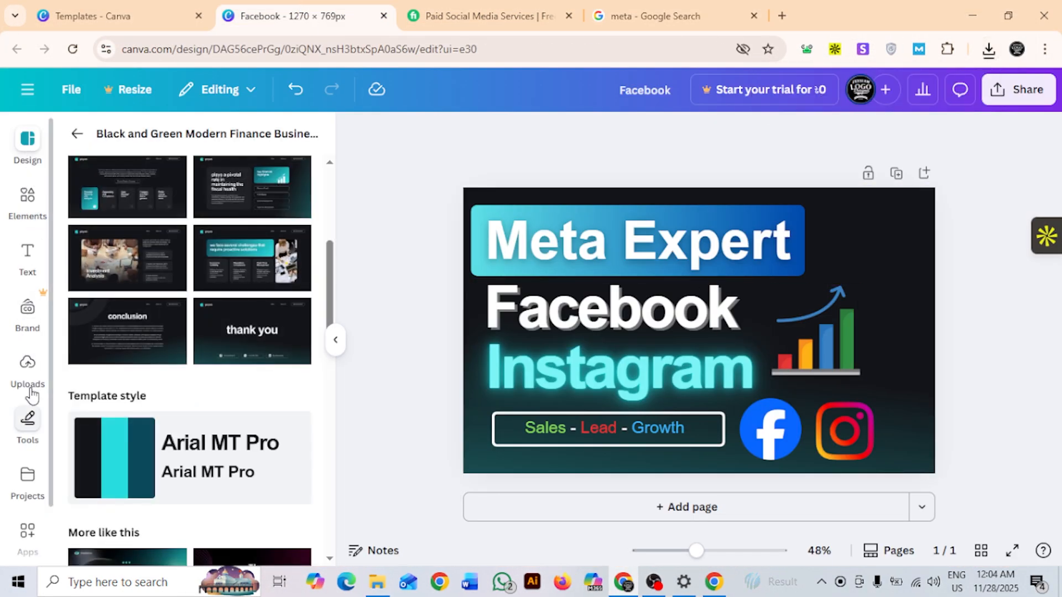
click(28, 366)
Switch back to Google, search for "meta logo" and look through the results
click(647, 16)
click(303, 109)
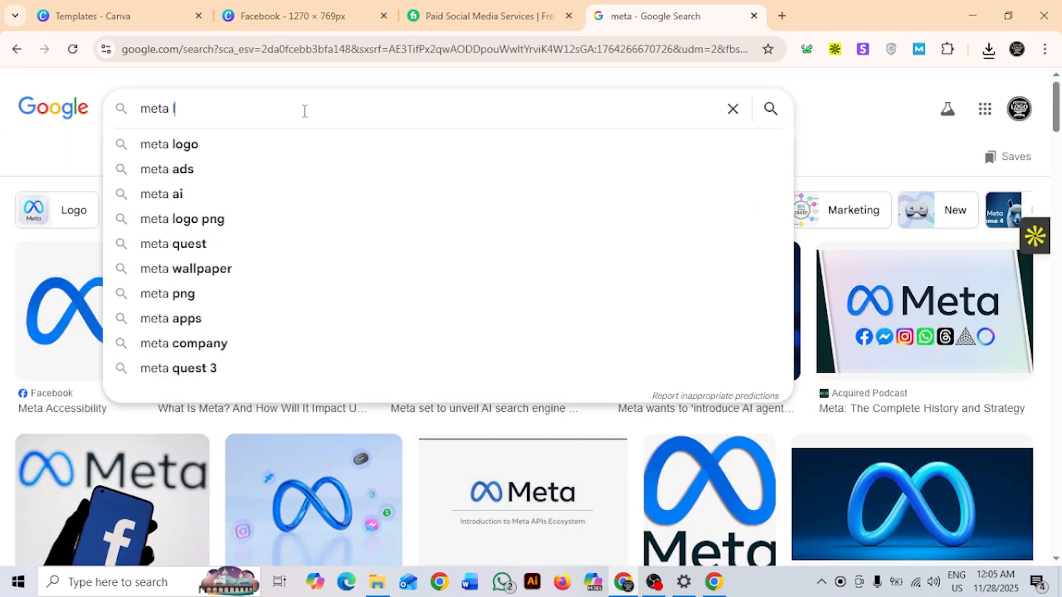
text(logo)
key(Return)
scroll(474, 327, down, 6)
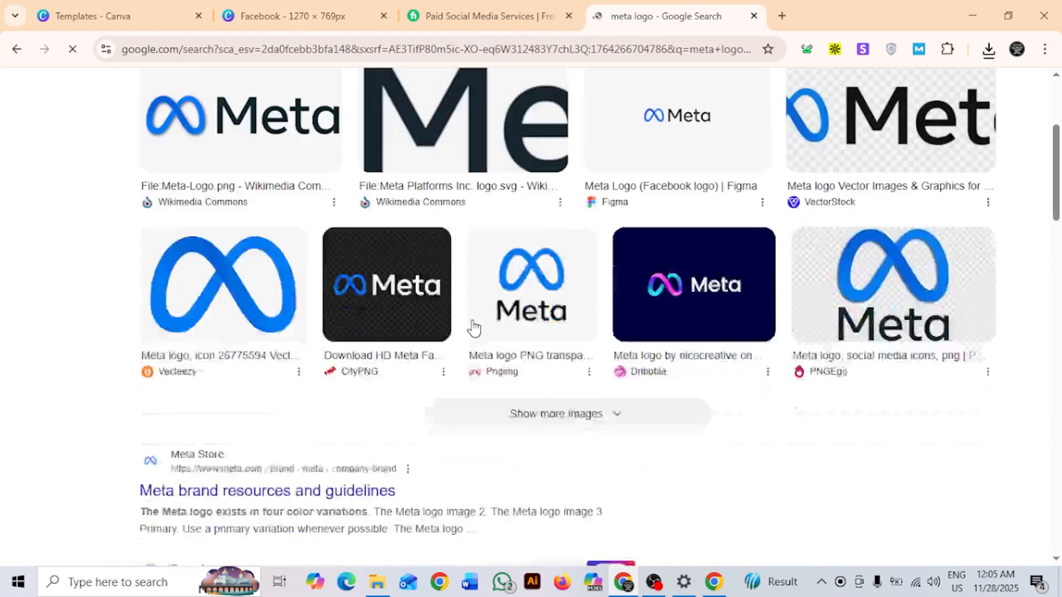
Open the Meta brand resources and guidelines result in a new tab and examine its logo download section
right_click(360, 244)
click(373, 195)
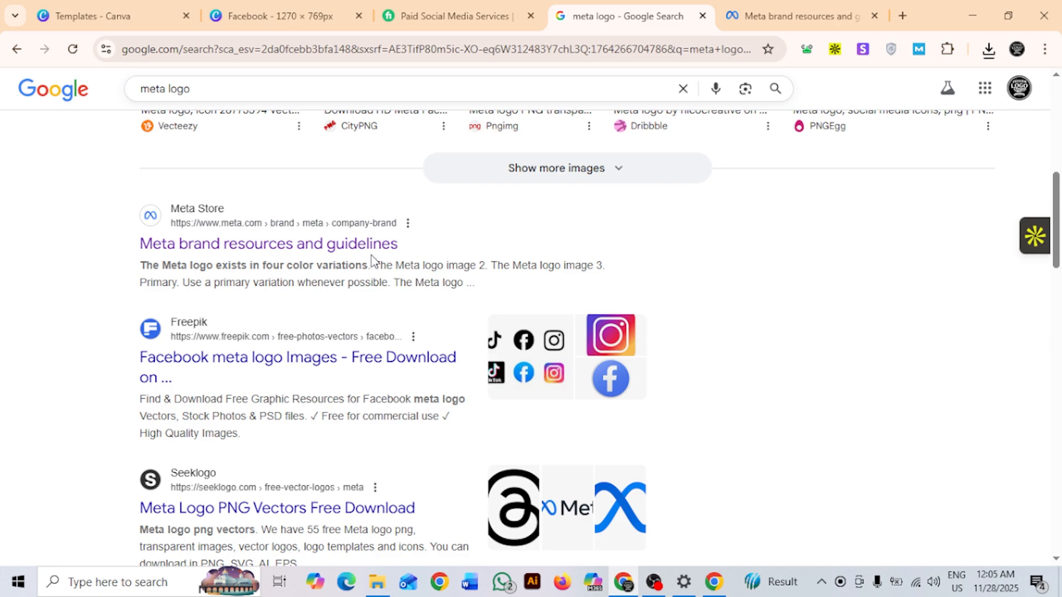
click(791, 16)
scroll(543, 275, down, 9)
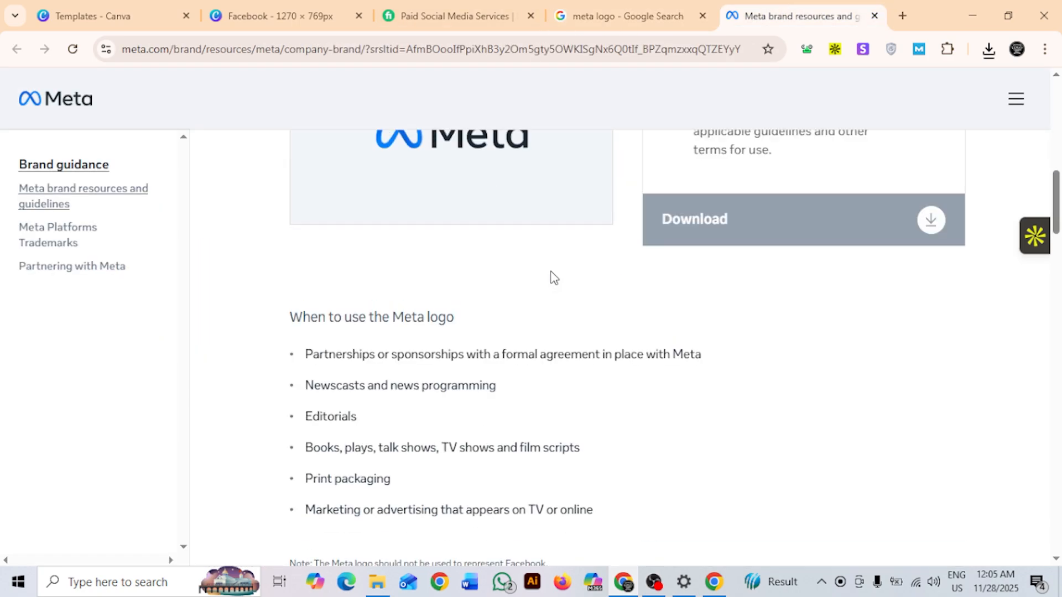
scroll(551, 278, up, 2)
click(642, 16)
Switch back to the Canva gig design and upload the saved Meta logo image
click(282, 15)
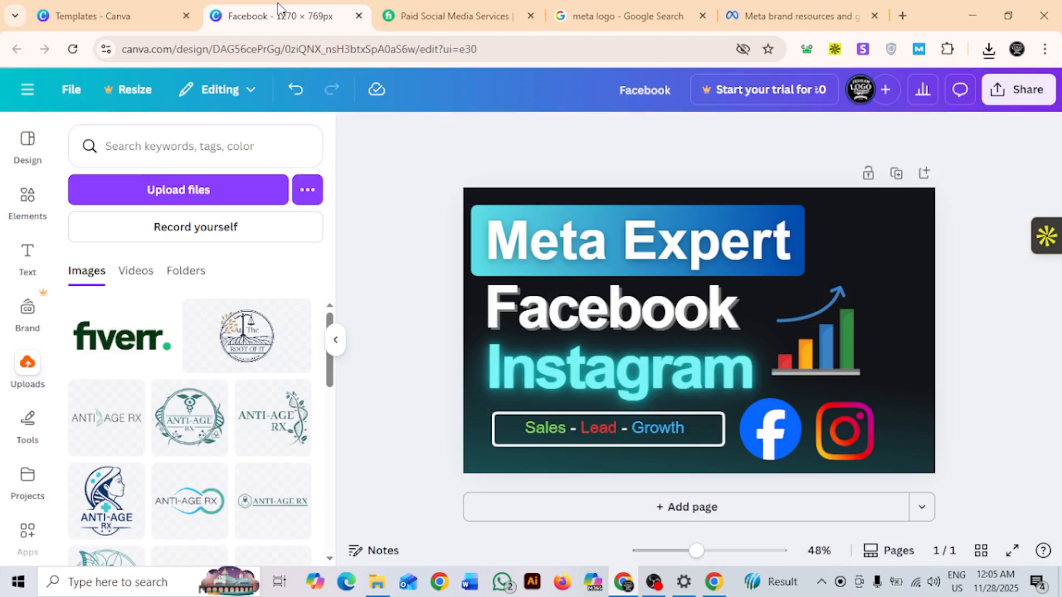
click(111, 16)
click(282, 16)
scroll(246, 447, down, 3)
scroll(246, 447, up, 3)
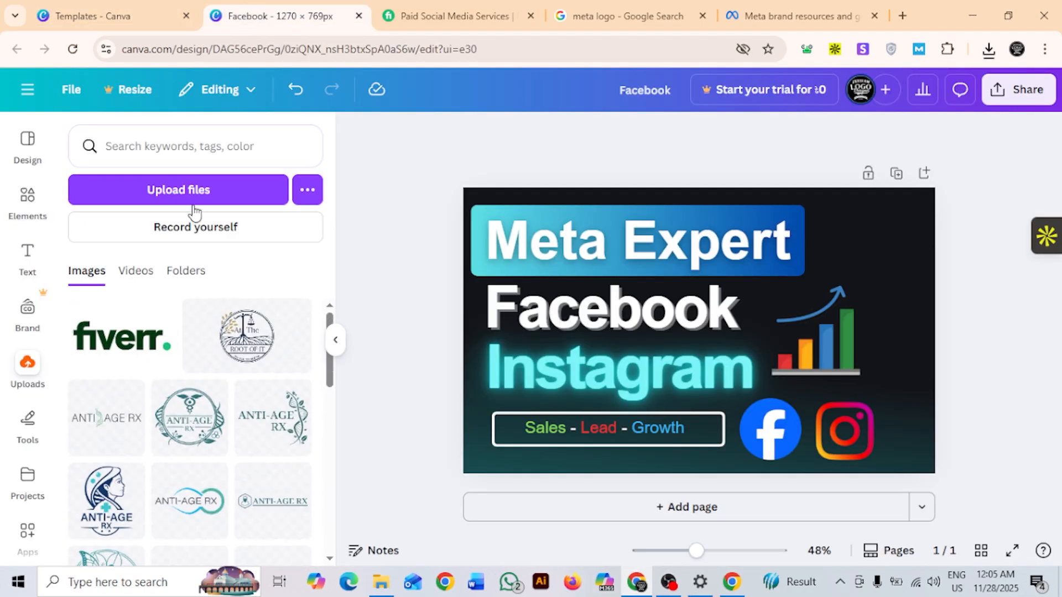
click(210, 194)
double_click(181, 143)
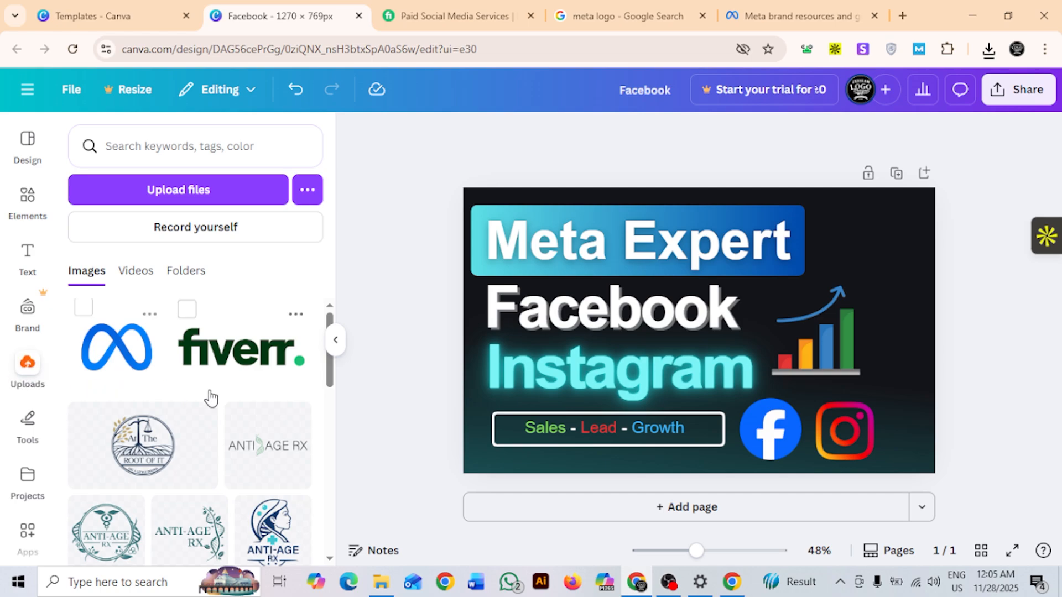
Add the uploaded Meta logo to the design, place it right of the Meta Expert banner and shrink it to about the banner's height
click(117, 346)
drag(758, 282, 943, 227)
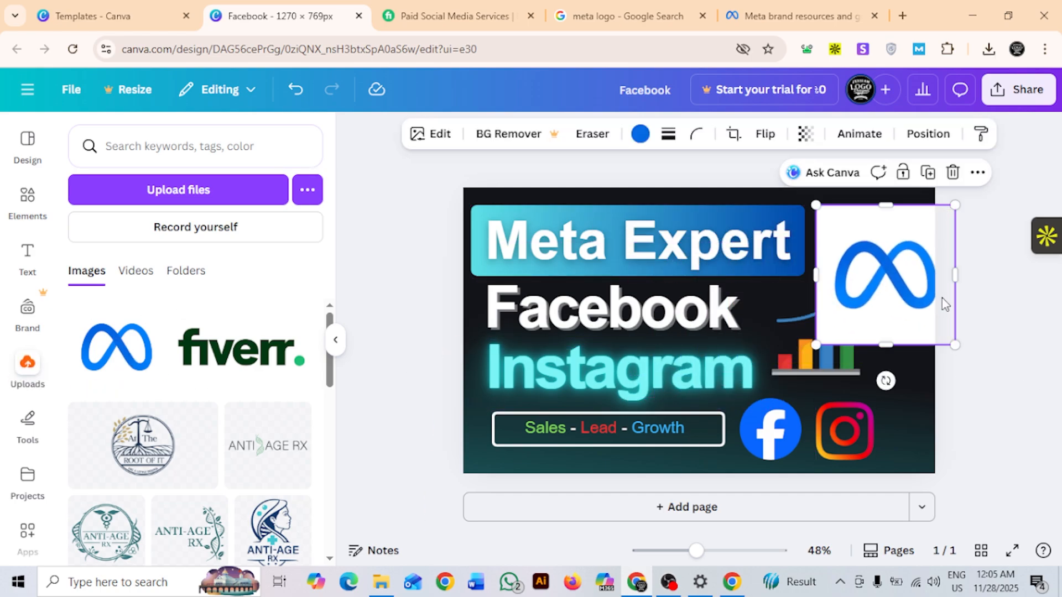
drag(955, 346, 862, 251)
click(1003, 330)
click(889, 267)
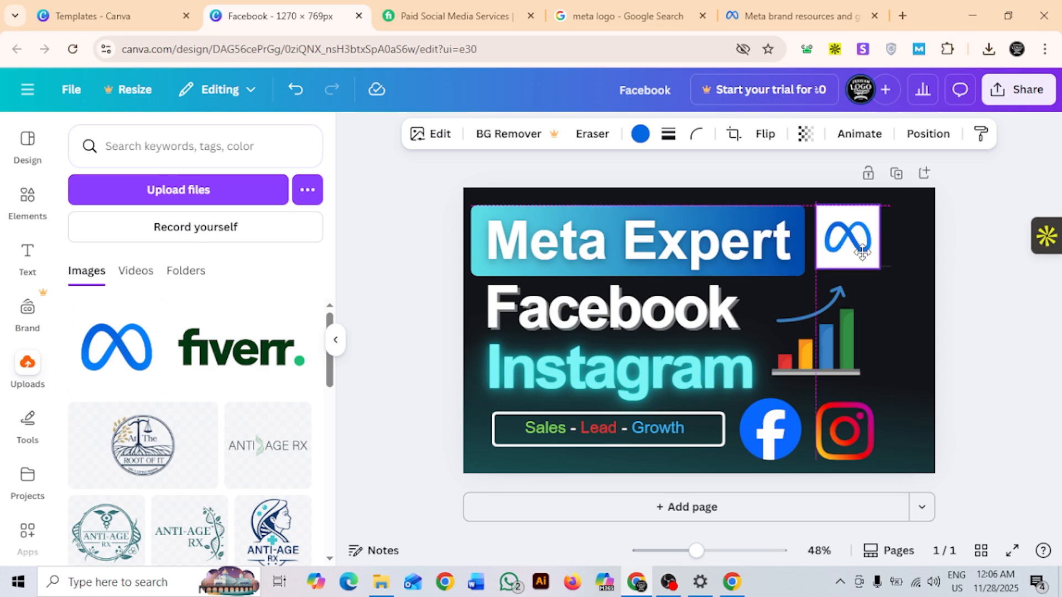
click(963, 321)
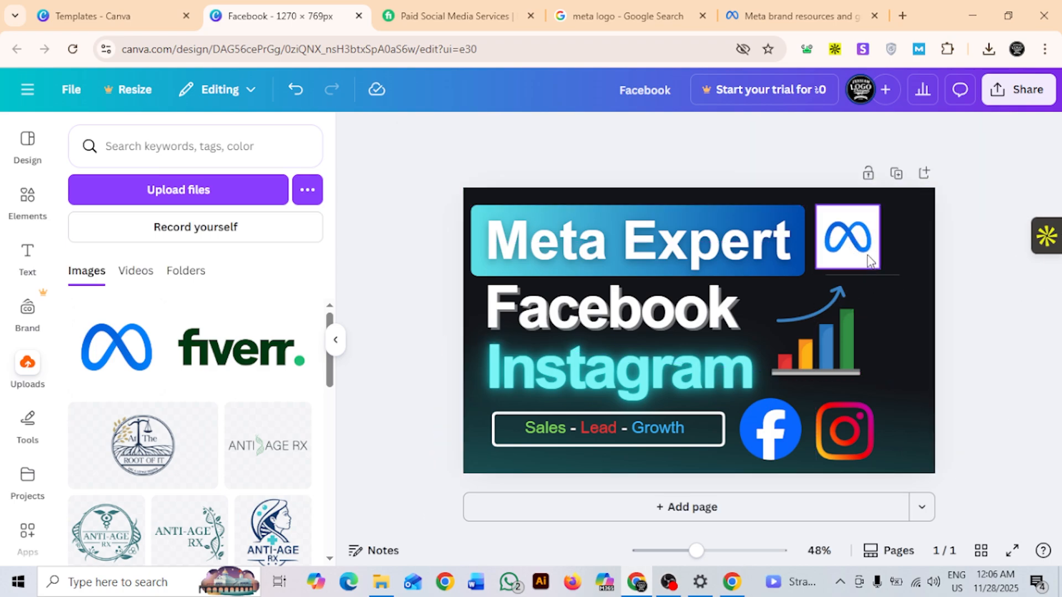
Swap the Meta logo and the Meta Expert banner so the logo sits left of the banner, aligned along the top
drag(868, 260, 554, 320)
drag(684, 235, 786, 235)
drag(534, 299, 525, 232)
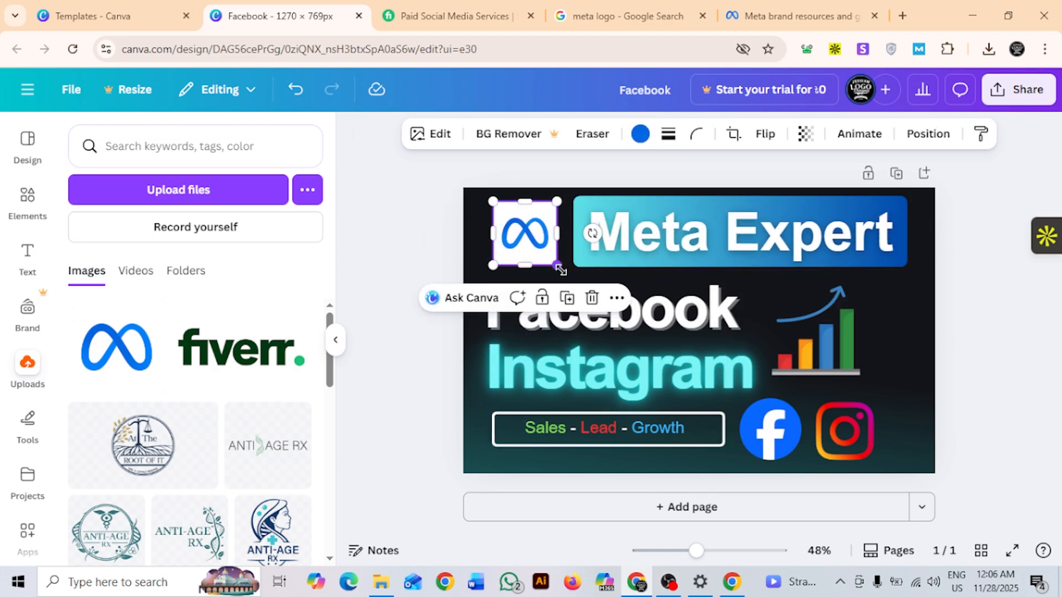
Enlarge the Meta logo slightly and shift the Meta Expert banner a little to the right to widen the gap between them
drag(560, 269, 567, 275)
drag(544, 250, 567, 271)
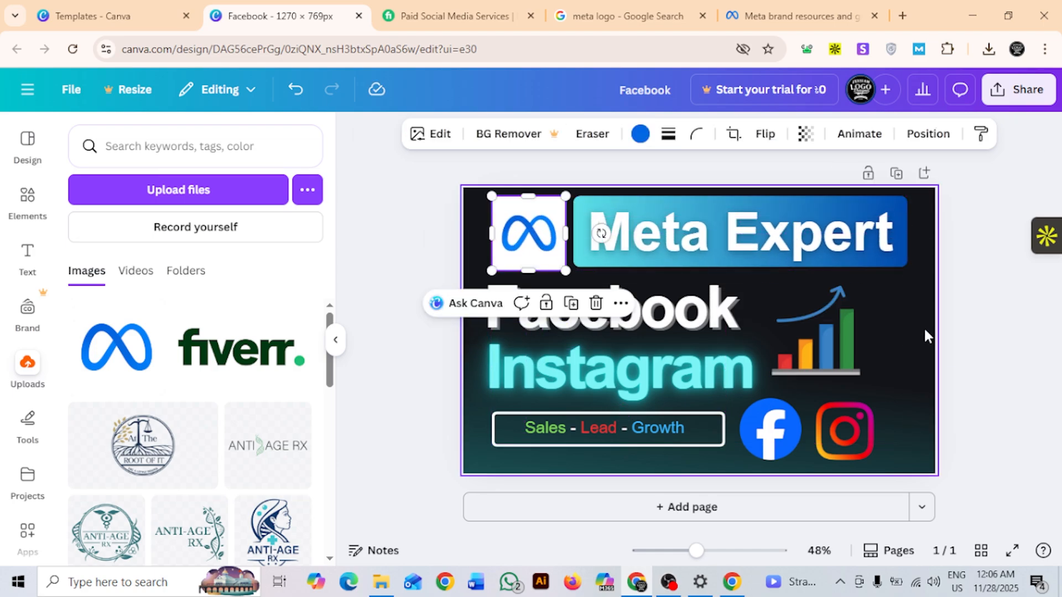
click(925, 336)
click(544, 241)
drag(784, 248, 794, 242)
click(947, 228)
Shift the growth chart, the Instagram icon and the Facebook icon slightly to the right
drag(833, 348, 846, 346)
click(885, 416)
drag(854, 430, 868, 426)
drag(771, 439, 777, 439)
click(737, 445)
click(706, 440)
click(672, 427)
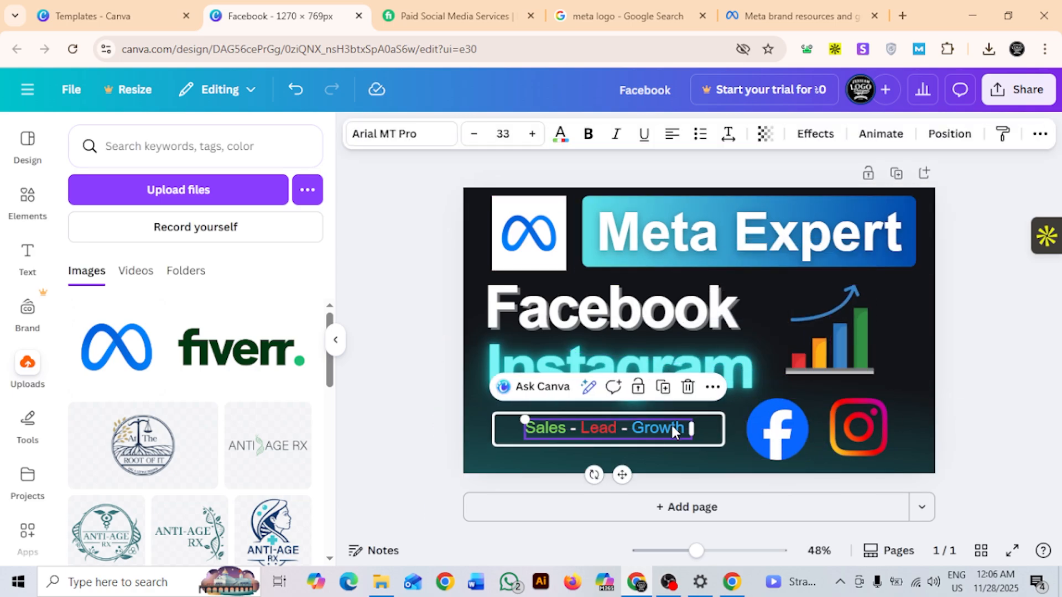
key(Escape)
click(705, 445)
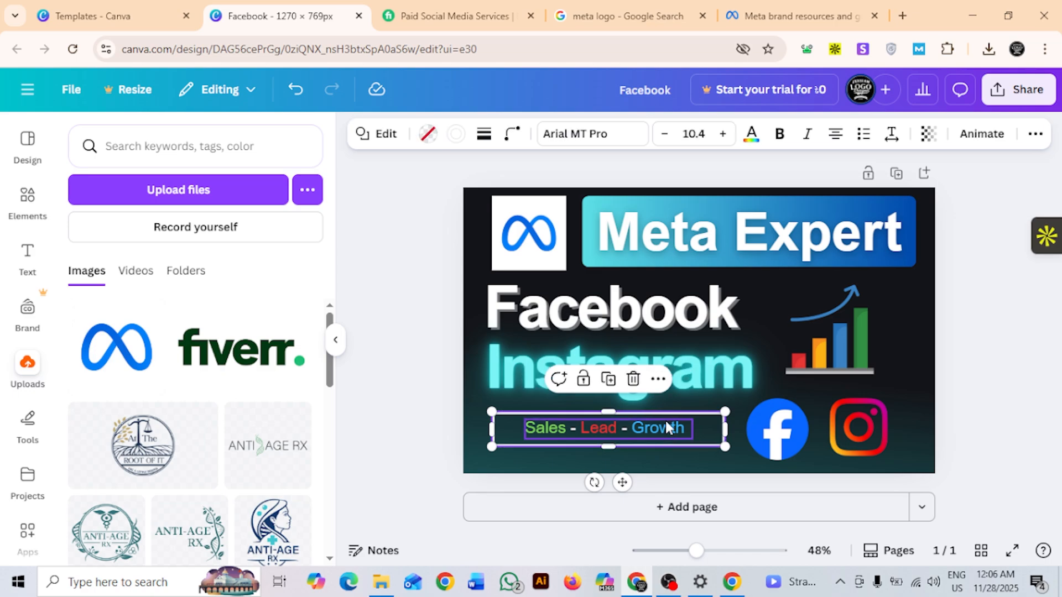
click(665, 420)
shift+click(718, 430)
click(706, 412)
click(701, 422)
click(684, 429)
click(713, 444)
shift+click(676, 427)
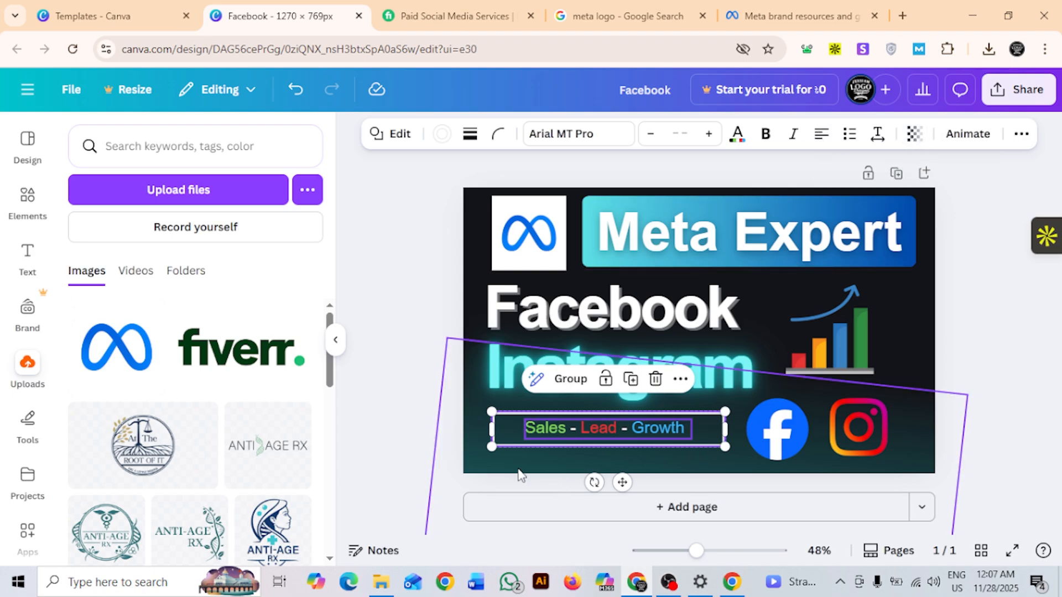
click(543, 464)
Enlarge the Sales - Lead - Growth tagline to font size 36.9 and reposition it inside its white rounded frame
click(691, 434)
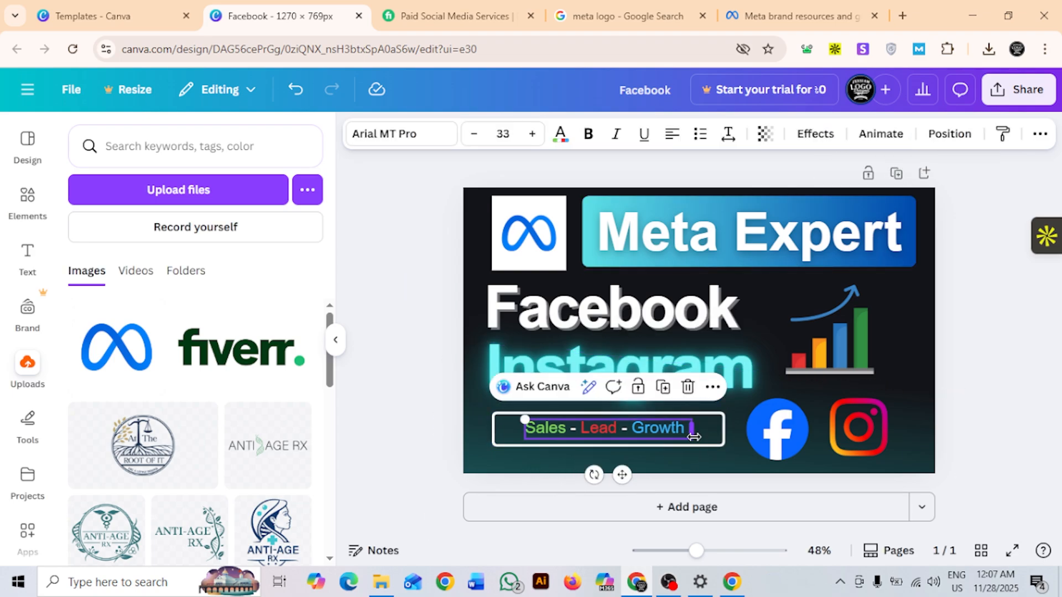
drag(517, 414, 456, 434)
drag(570, 429, 583, 428)
click(483, 469)
click(690, 439)
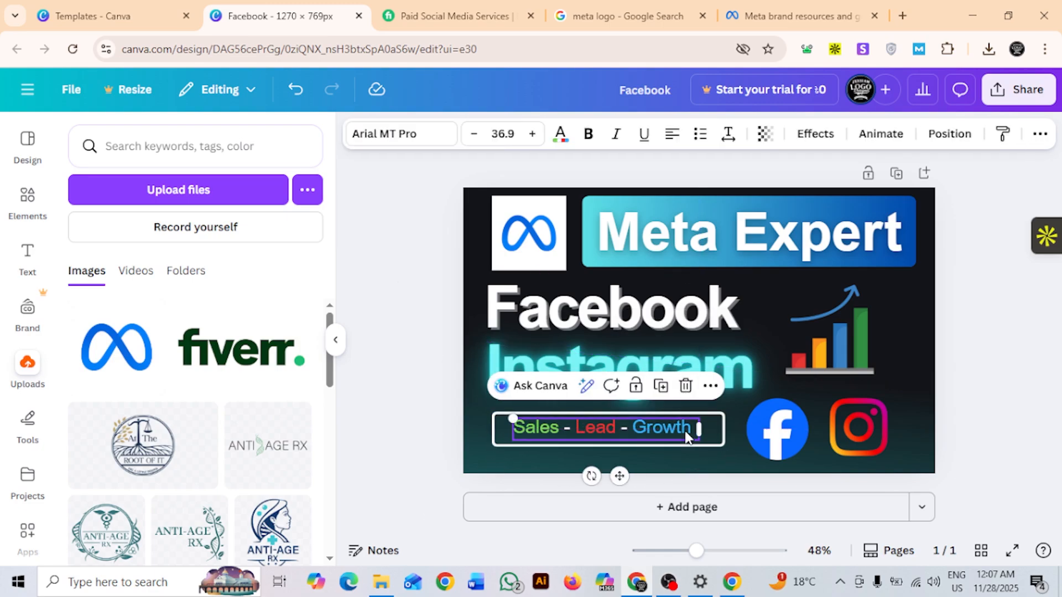
click(1006, 425)
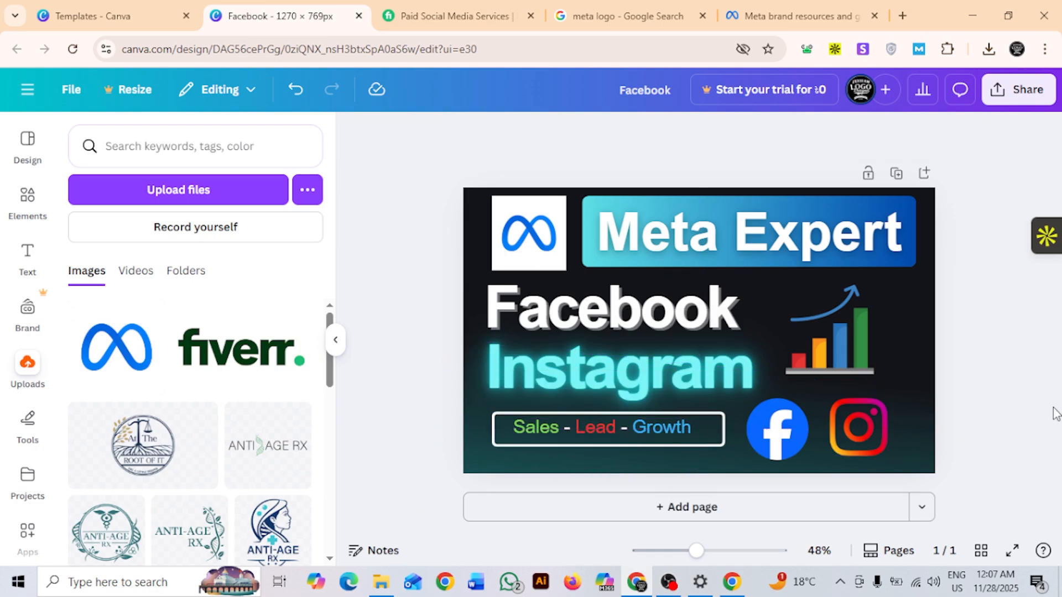
Move the Facebook icon slightly right, closer to the Instagram icon, and enlarge the Instagram icon to about the same height
click(776, 429)
drag(776, 429, 785, 429)
click(858, 427)
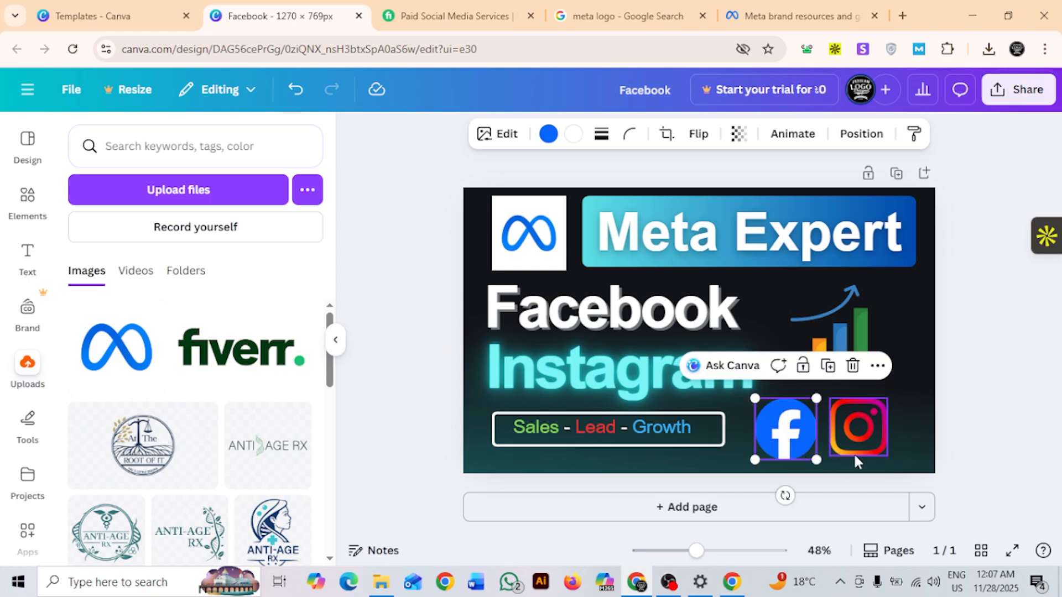
drag(888, 459, 892, 463)
click(984, 453)
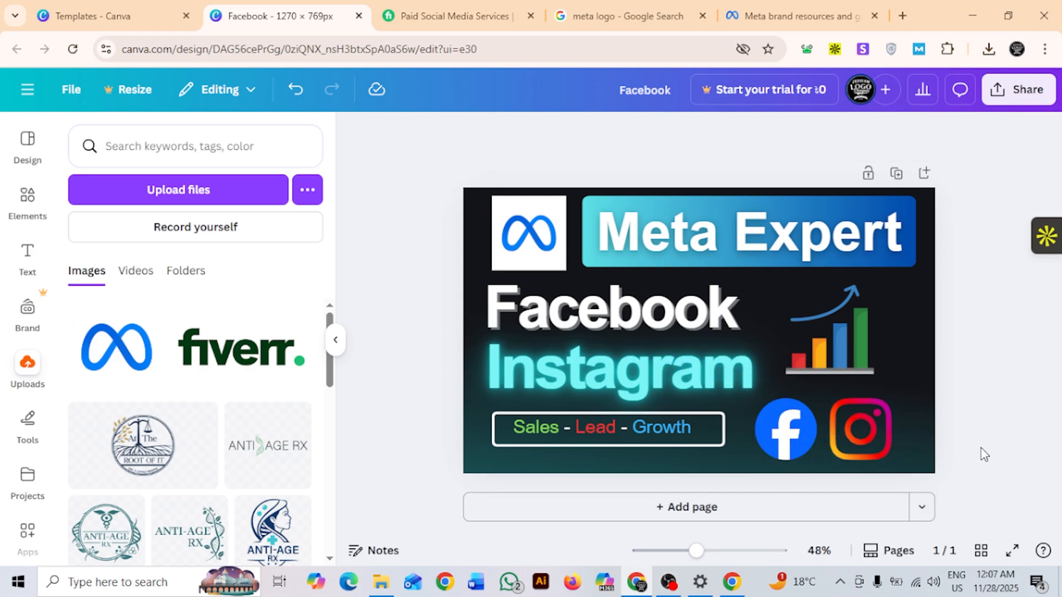
Move the Facebook heading down slightly, closer to the Instagram heading
click(759, 368)
drag(729, 307, 729, 314)
click(906, 376)
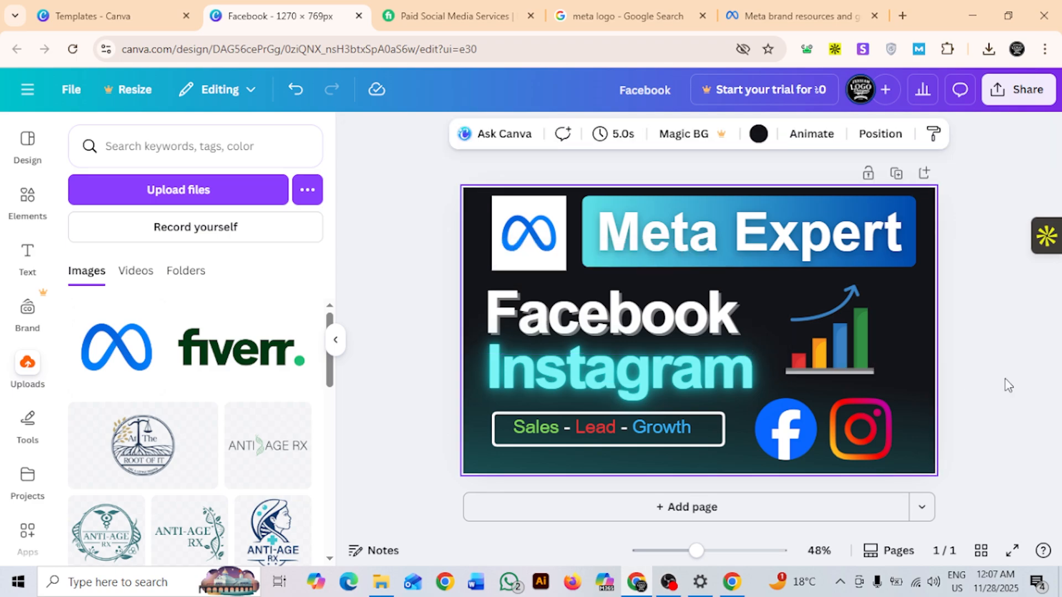
click(1005, 382)
Move the Meta logo and the Meta Expert banner together slightly down and to the left
click(689, 252)
shift+click(541, 235)
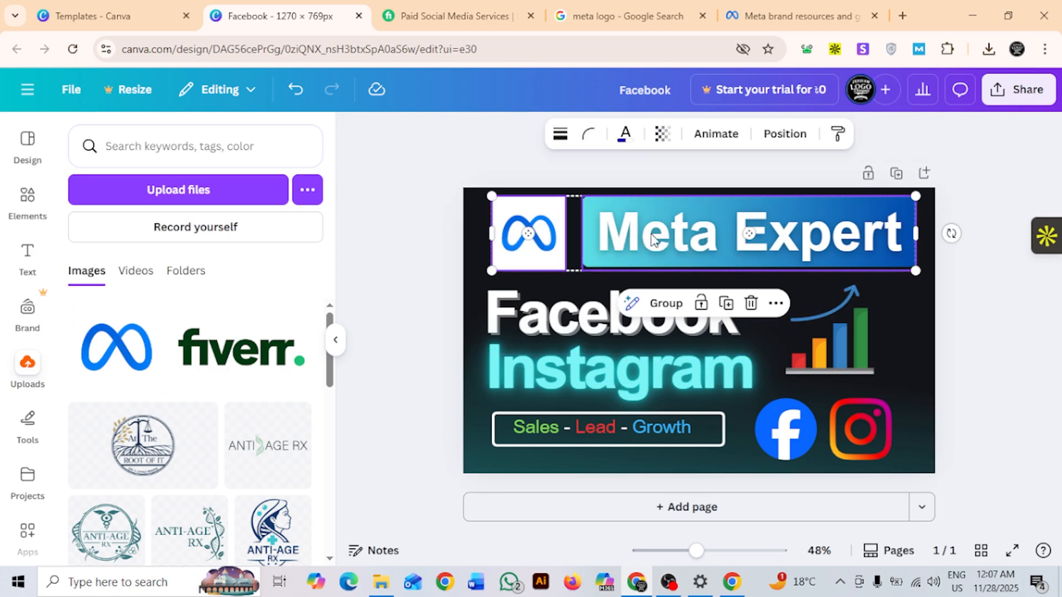
drag(671, 238, 663, 245)
click(958, 319)
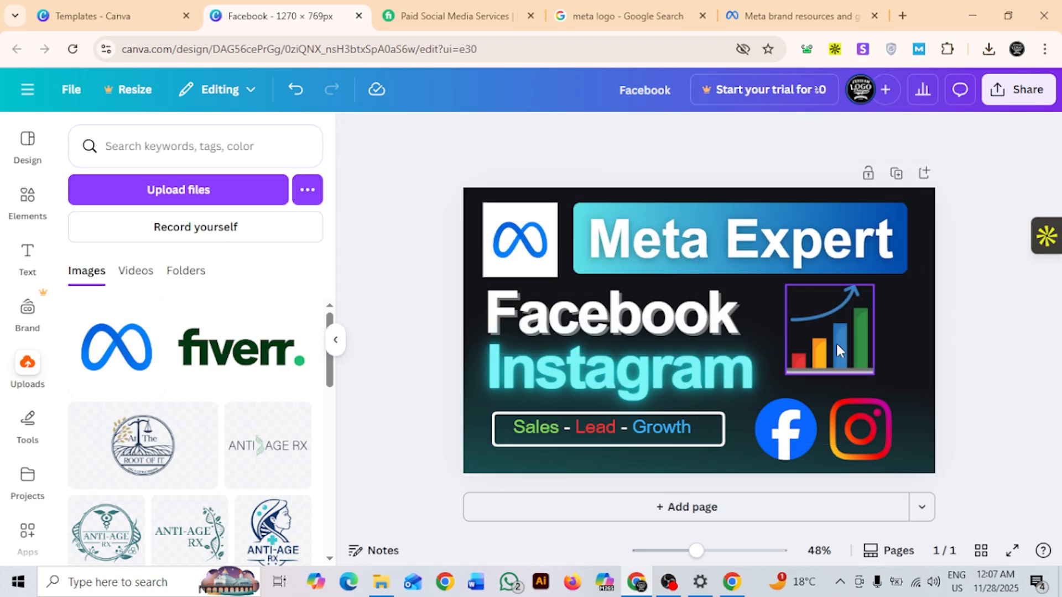
Move the growth chart down slightly, closer to the Facebook and Instagram icons
drag(839, 351, 836, 357)
click(974, 377)
click(706, 391)
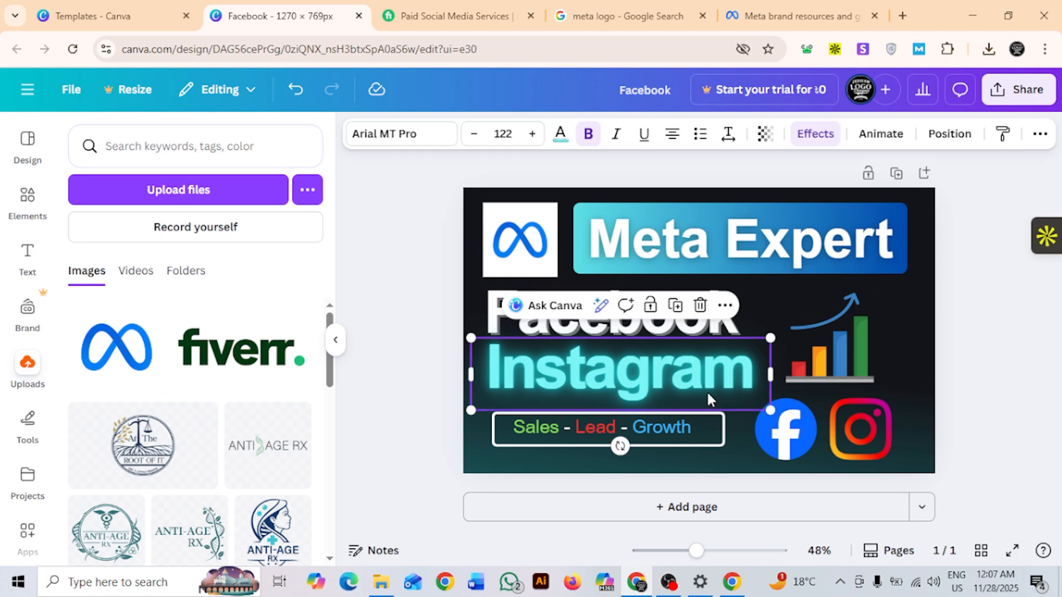
click(1005, 379)
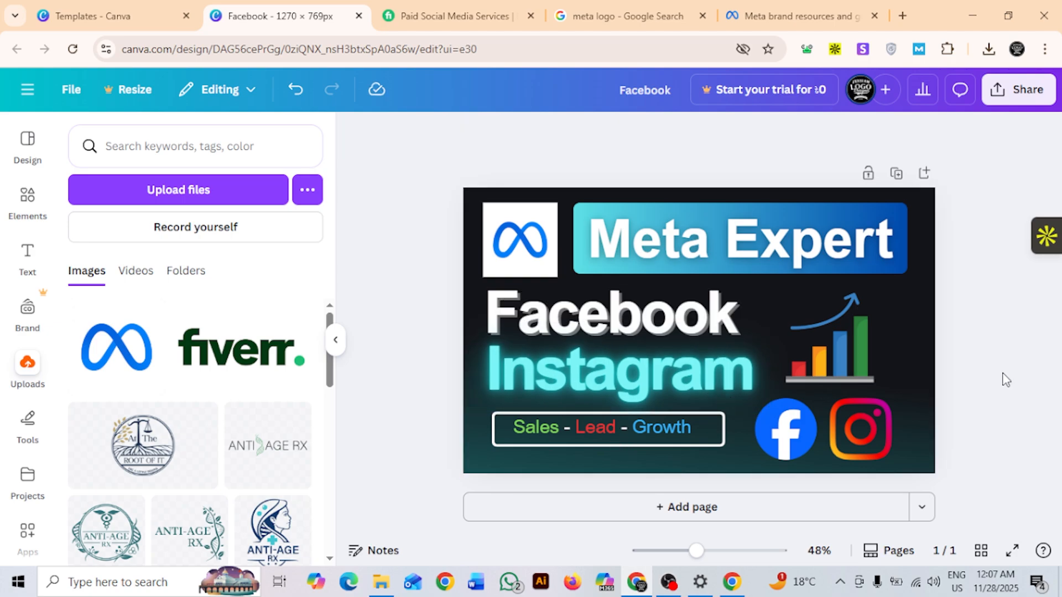
Download the finished gig design as Facebook.png, check the exported image in the photo viewer and close it
click(1009, 100)
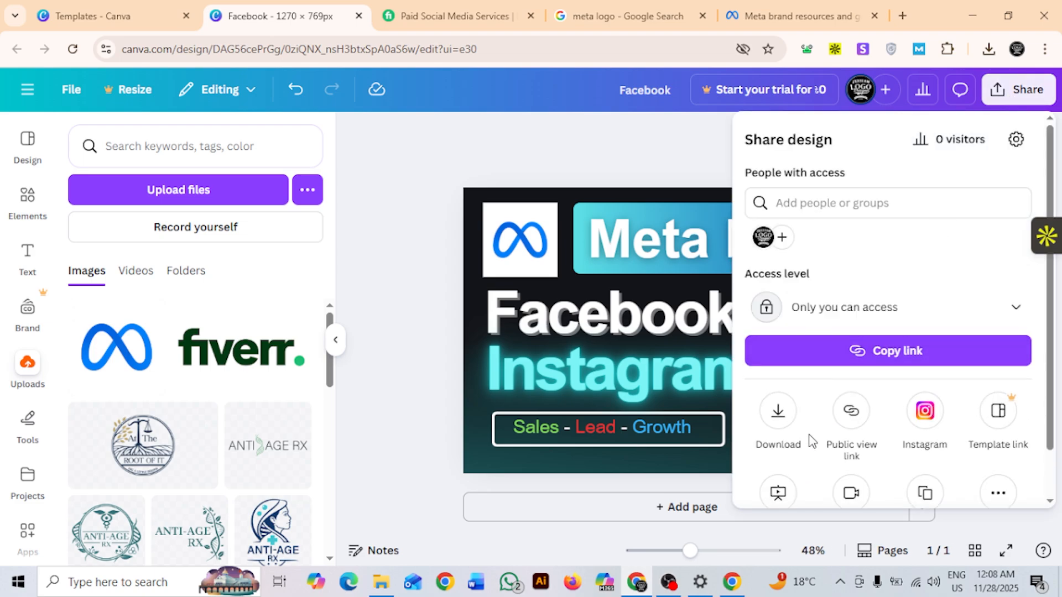
click(778, 423)
click(898, 433)
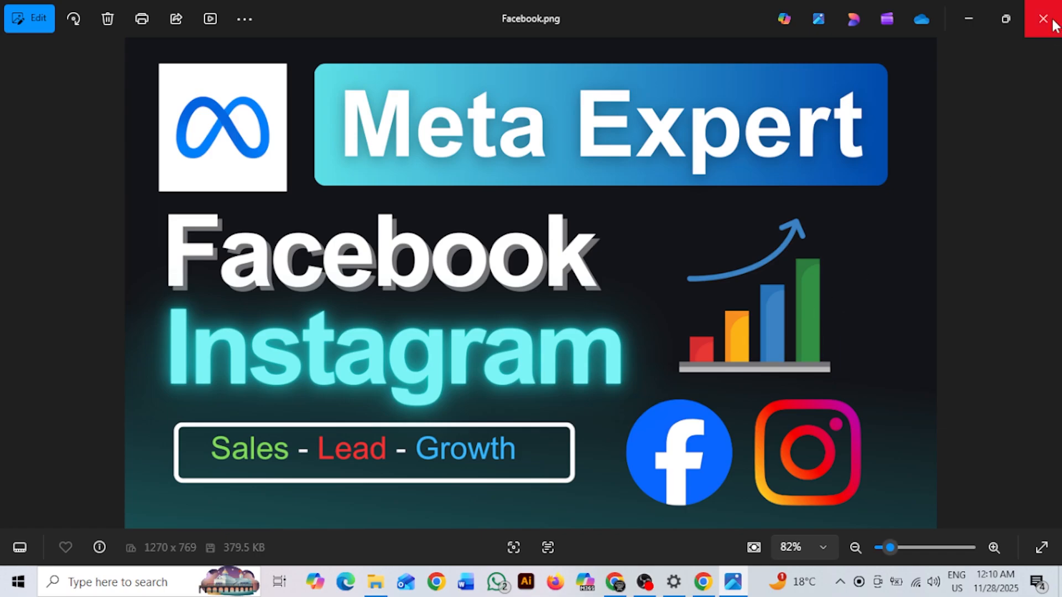
click(1053, 23)
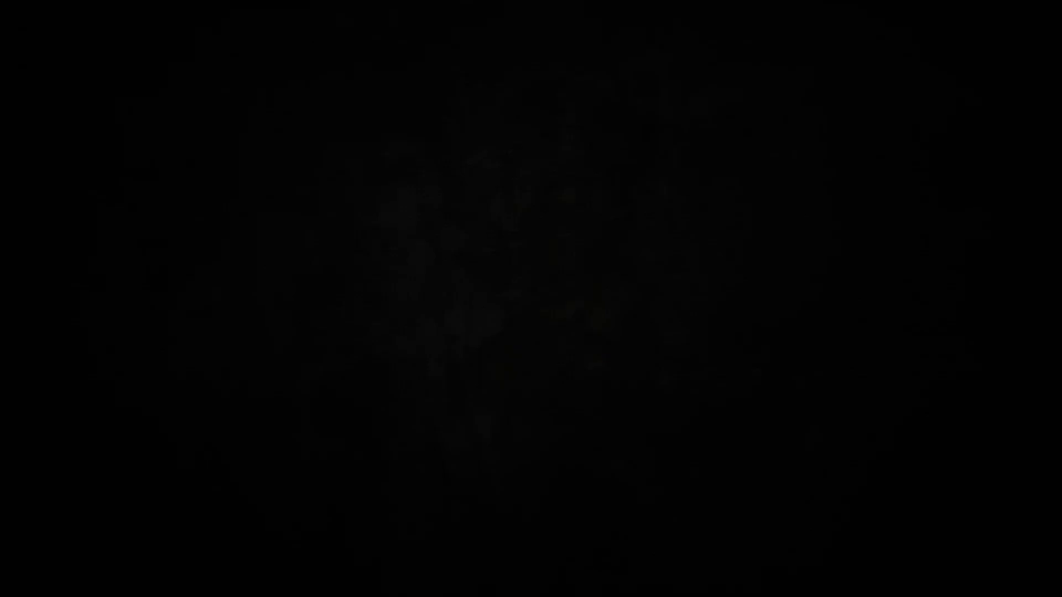